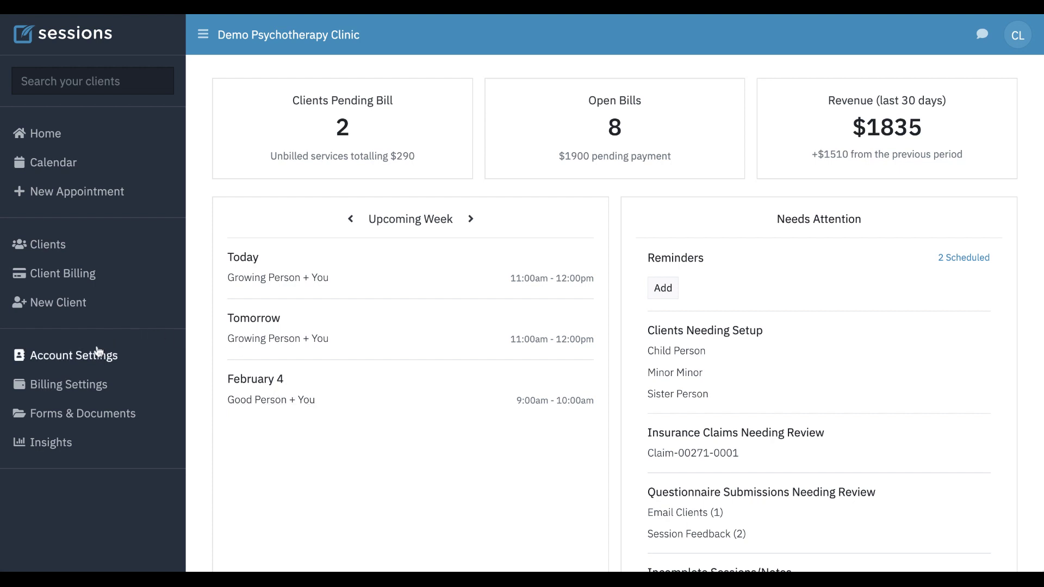
In Account Settings' Communications tab, set Default Reminders to Email and Text.
{"action": "left_click", "coordinate": [64, 358]}
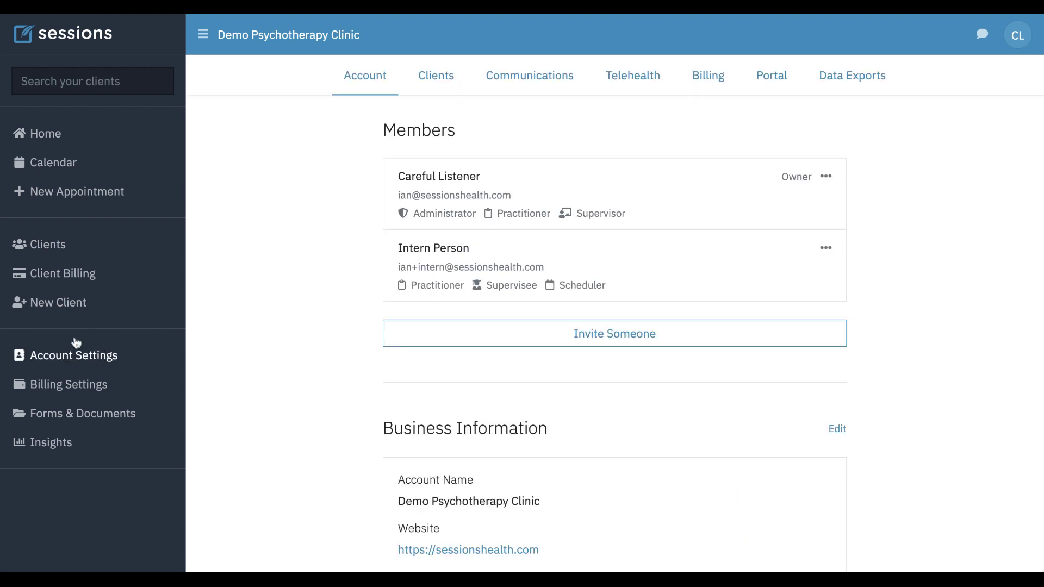
{"action": "left_click", "coordinate": [545, 83]}
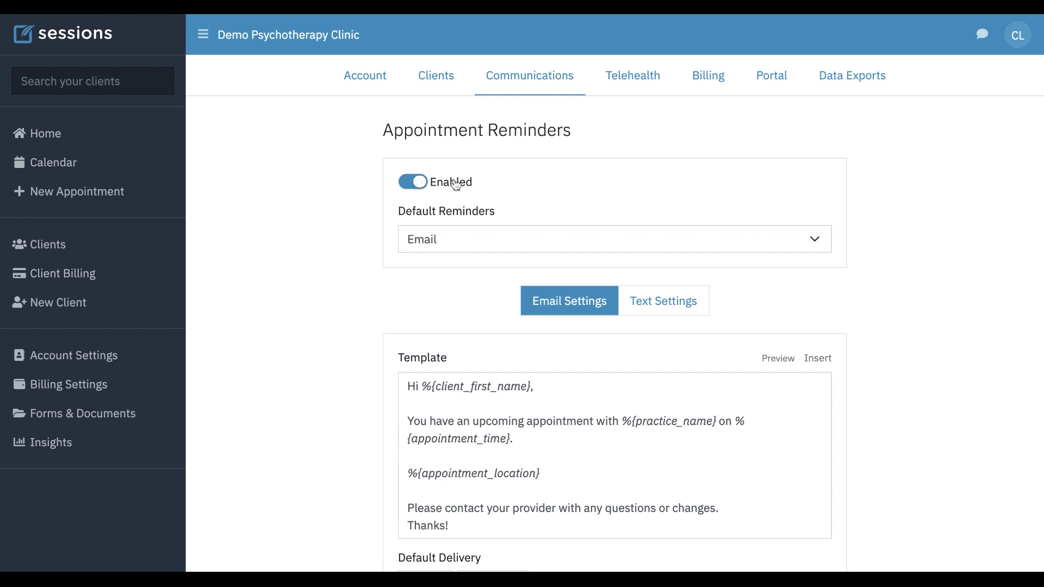
{"action": "scroll", "coordinate": [456, 185], "scroll_direction": "down", "scroll_amount": 2}
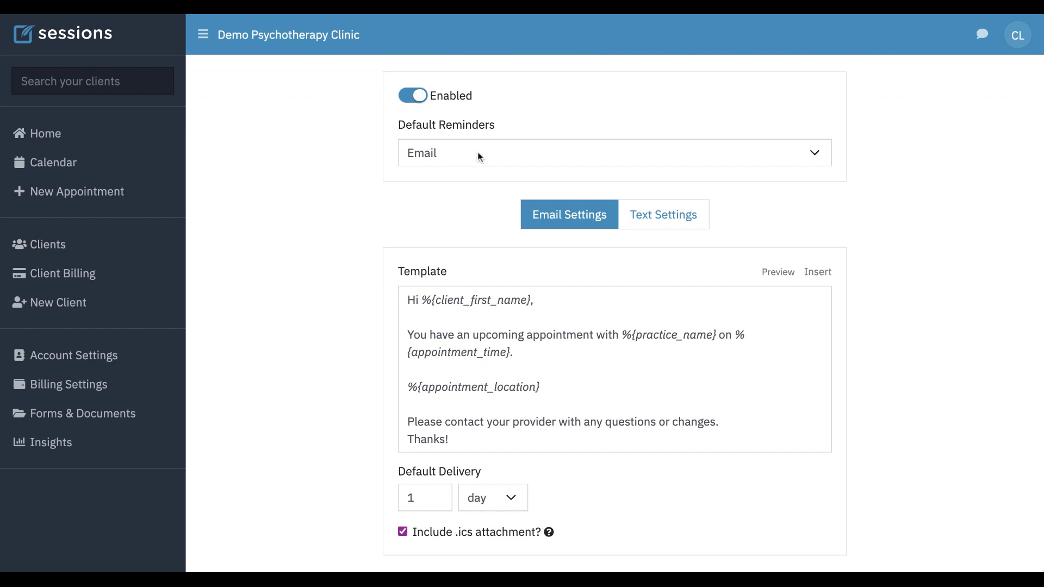
{"action": "left_click", "coordinate": [598, 152]}
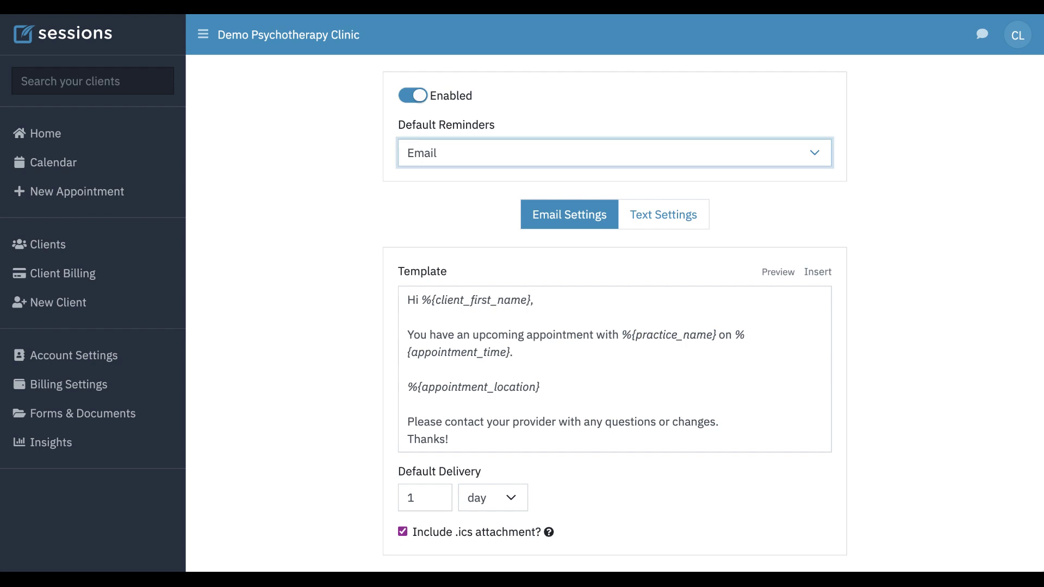
{"action": "left_click", "coordinate": [469, 196]}
{"action": "scroll", "coordinate": [300, 328], "scroll_direction": "down", "scroll_amount": 1}
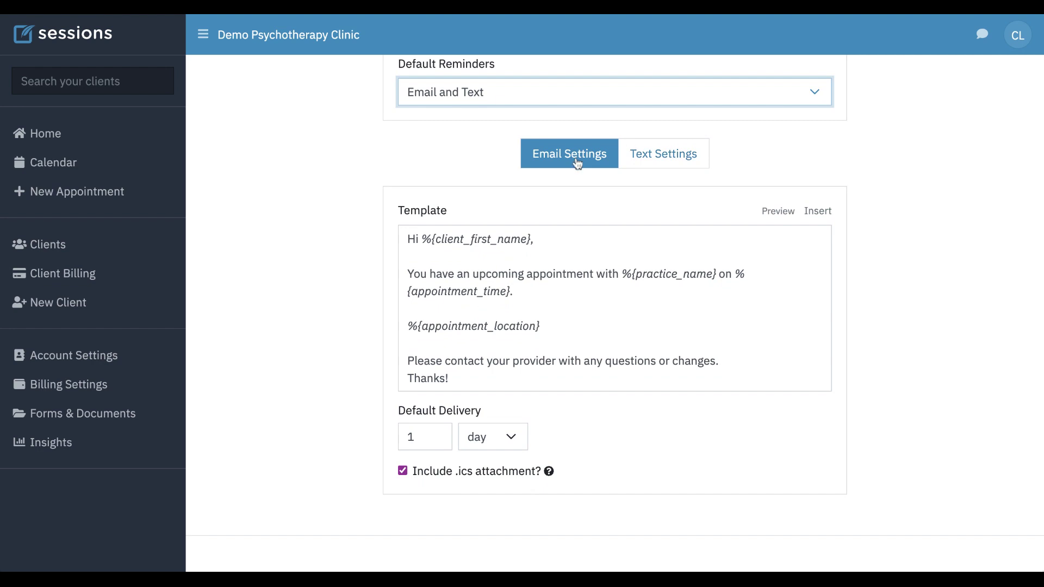
{"action": "left_click", "coordinate": [525, 294]}
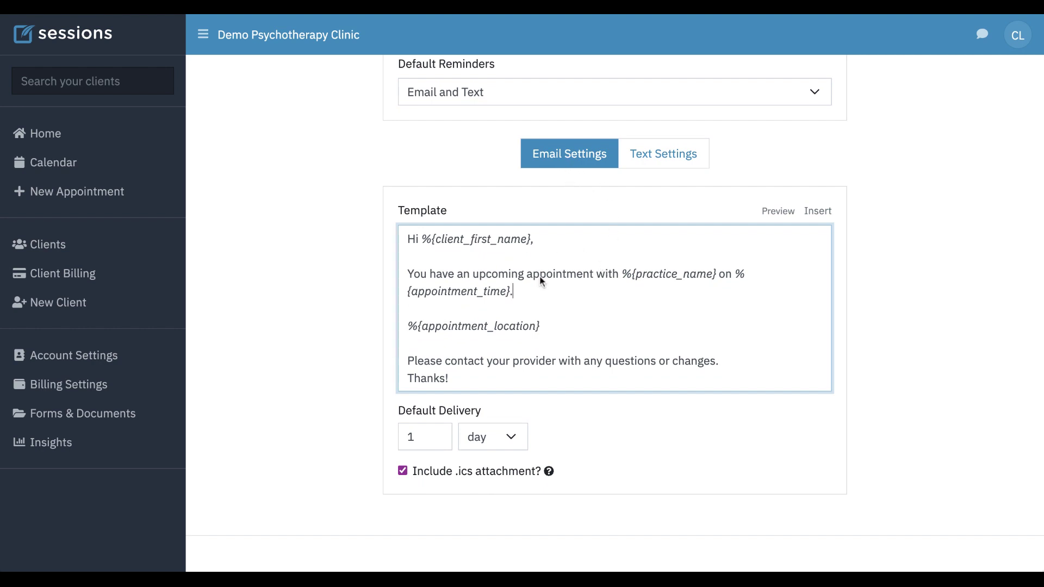
{"action": "left_click", "coordinate": [435, 242]}
{"action": "left_click", "coordinate": [531, 239]}
{"action": "type", "text": ","}
{"action": "left_click", "coordinate": [433, 254]}
{"action": "left_click", "coordinate": [822, 213]}
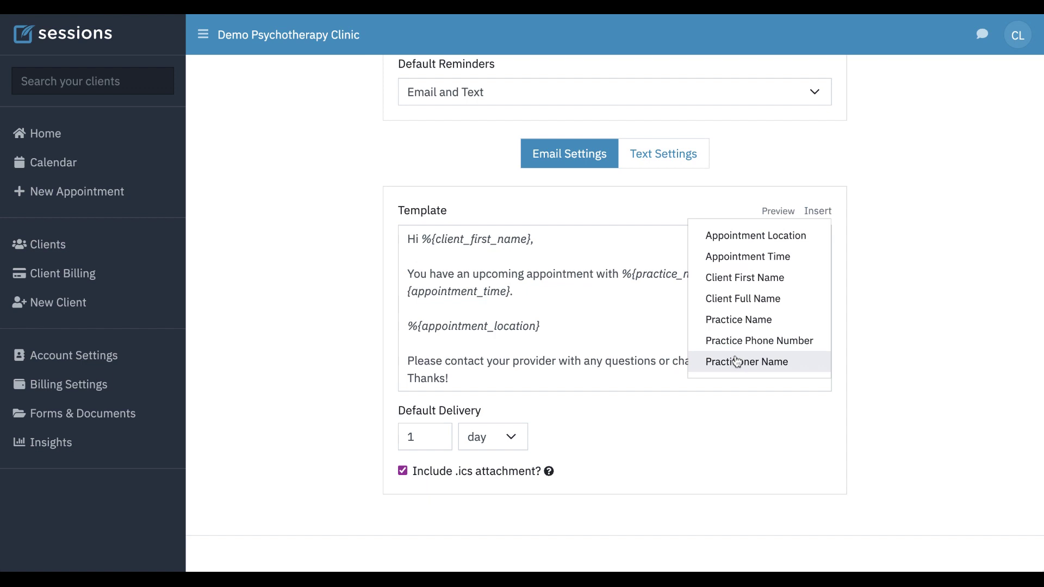
{"action": "left_click", "coordinate": [587, 325]}
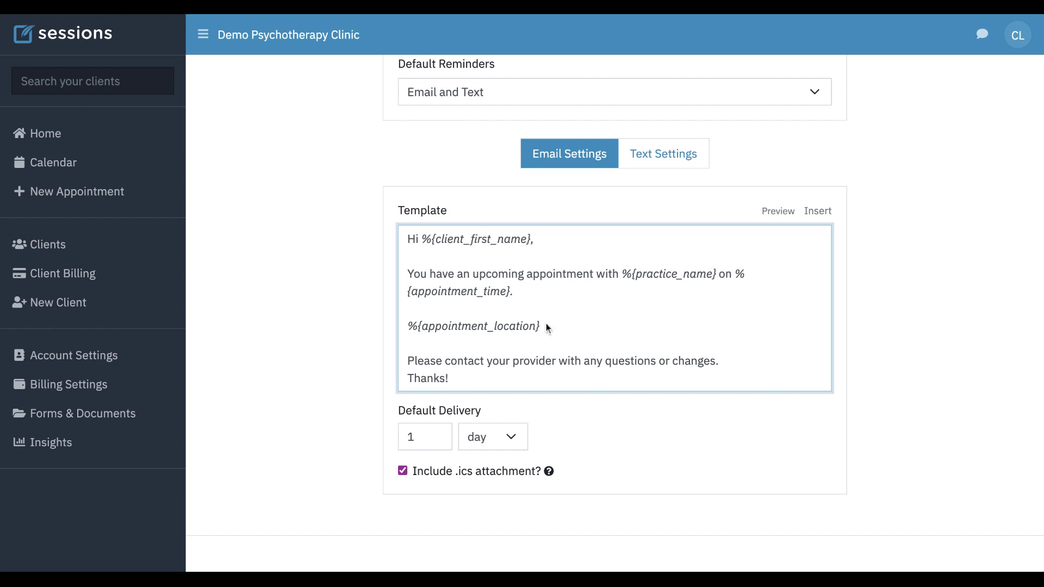
{"action": "left_click", "coordinate": [778, 212]}
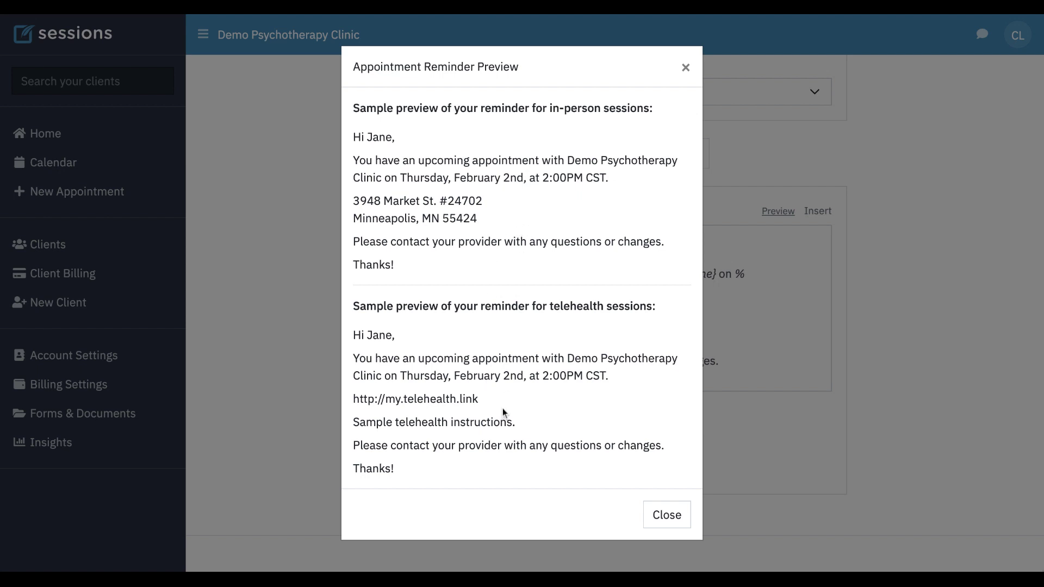
{"action": "left_click", "coordinate": [673, 522]}
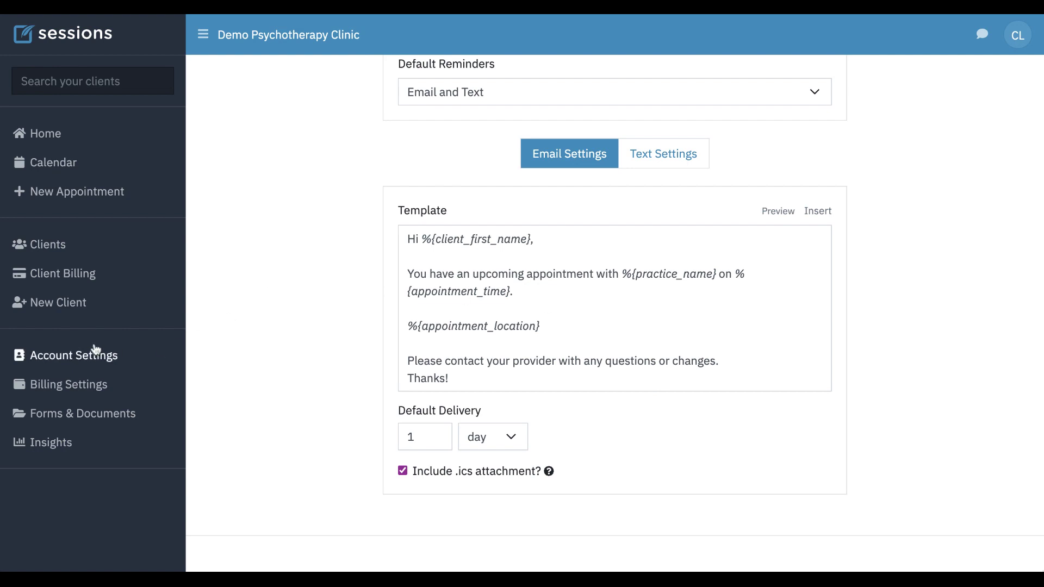
Open the Telehealth service location's editor and cancel it without changes.
{"action": "left_click", "coordinate": [80, 354]}
{"action": "scroll", "coordinate": [359, 387], "scroll_direction": "down", "scroll_amount": 10}
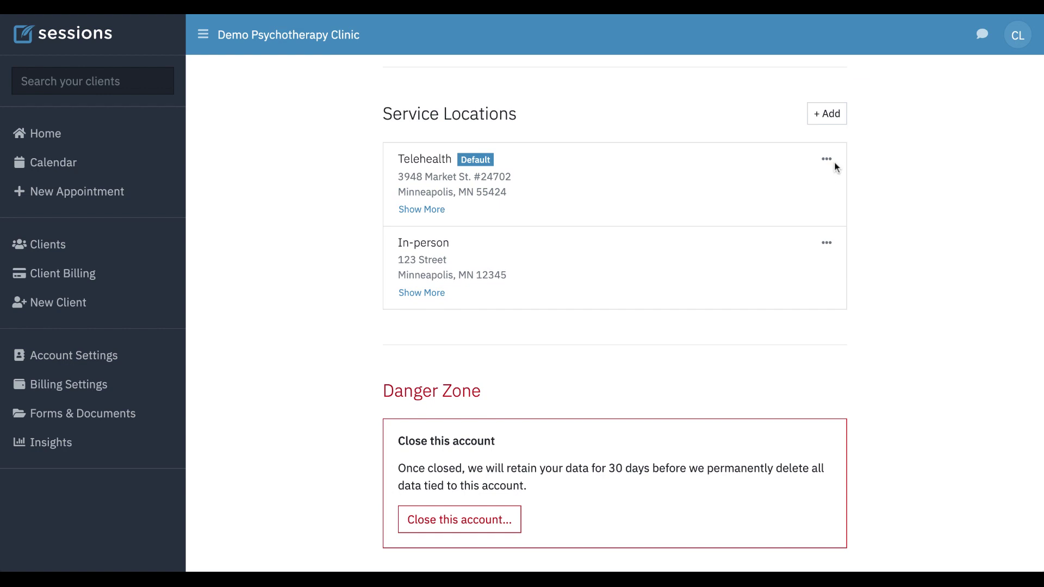
{"action": "left_click", "coordinate": [826, 160]}
{"action": "left_click", "coordinate": [767, 190]}
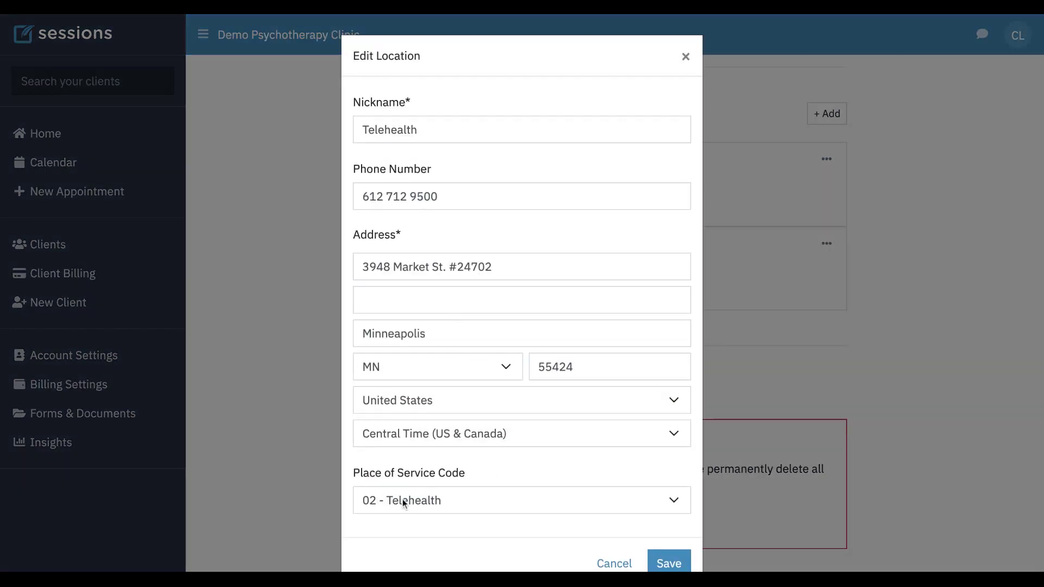
{"action": "left_click", "coordinate": [614, 563]}
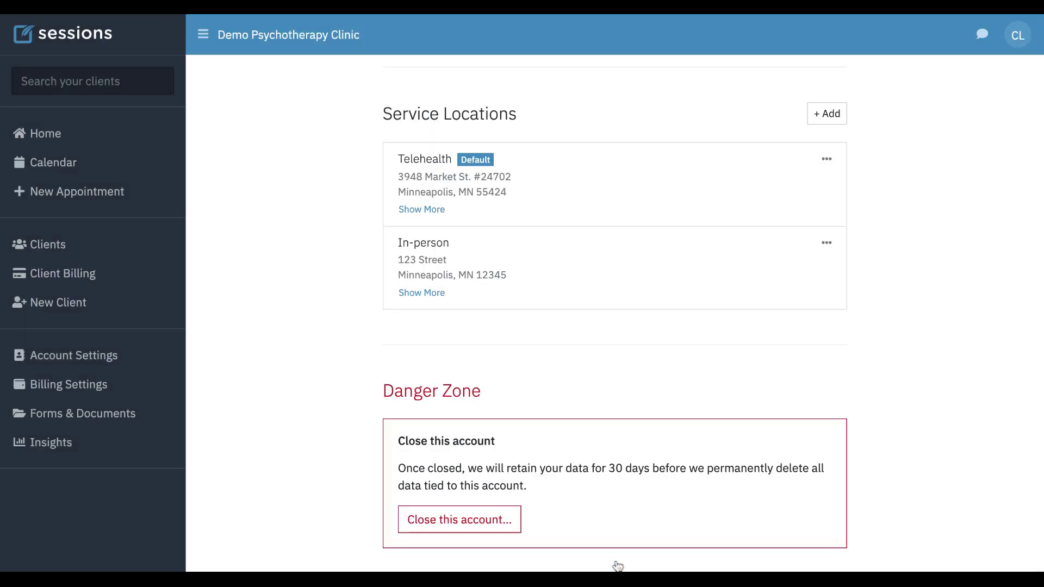
Open the In-person service location's editor and cancel it without changes.
{"action": "left_click", "coordinate": [827, 248]}
{"action": "left_click", "coordinate": [769, 267]}
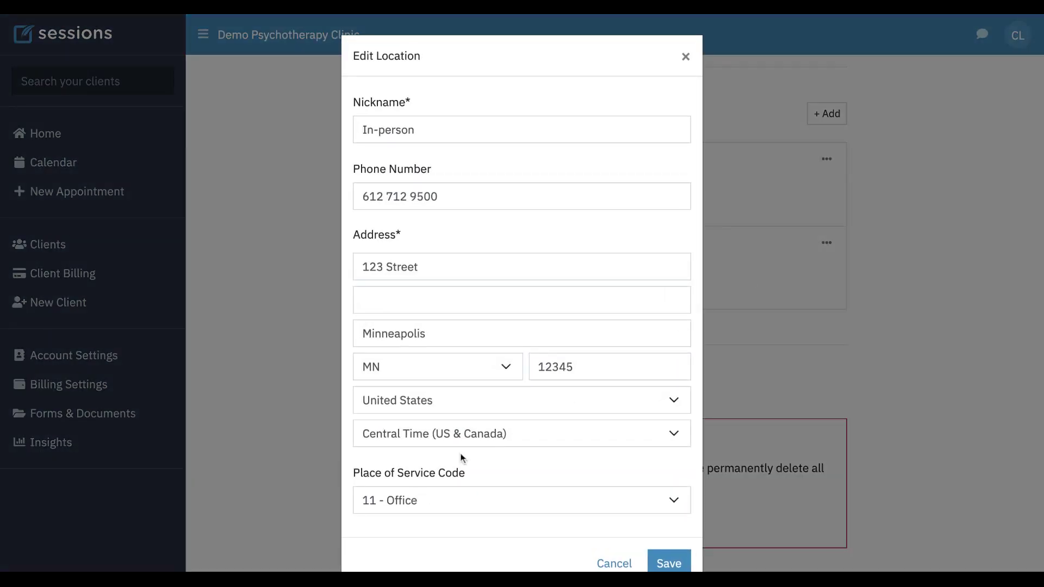
{"action": "left_click", "coordinate": [614, 563]}
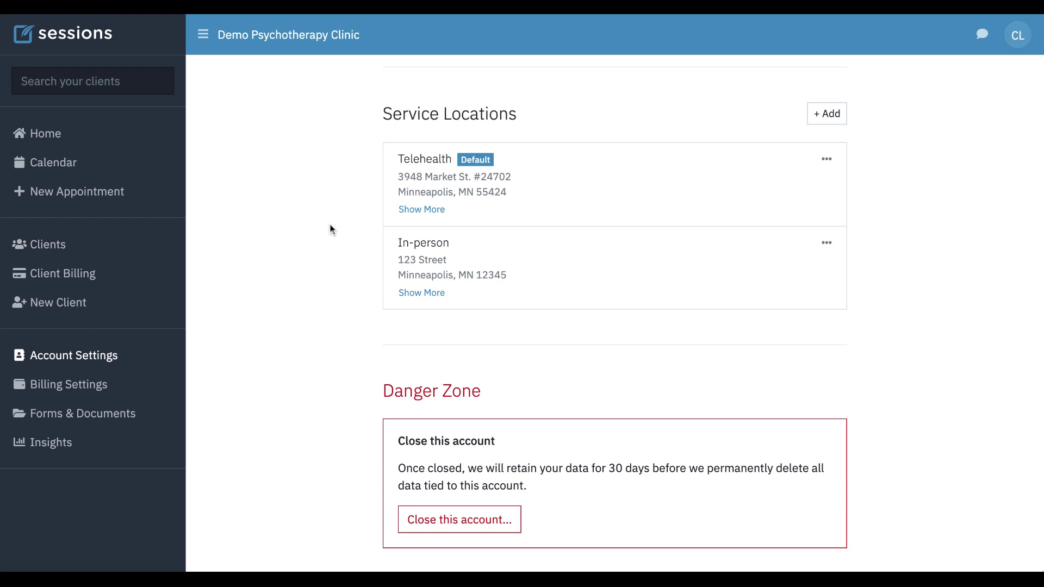
Reopen the Communications settings, leaving the .ics calendar attachment enabled after toggling it.
{"action": "scroll", "coordinate": [330, 223], "scroll_direction": "up", "scroll_amount": 10}
{"action": "left_click", "coordinate": [568, 69]}
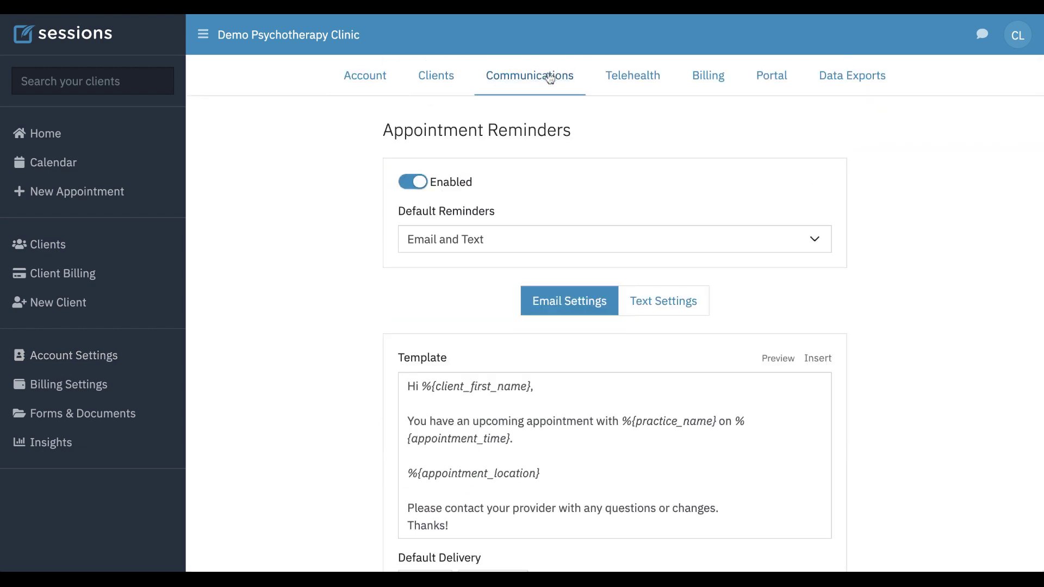
{"action": "scroll", "coordinate": [534, 387], "scroll_direction": "down", "scroll_amount": 2}
{"action": "scroll", "coordinate": [533, 387], "scroll_direction": "down", "scroll_amount": 1}
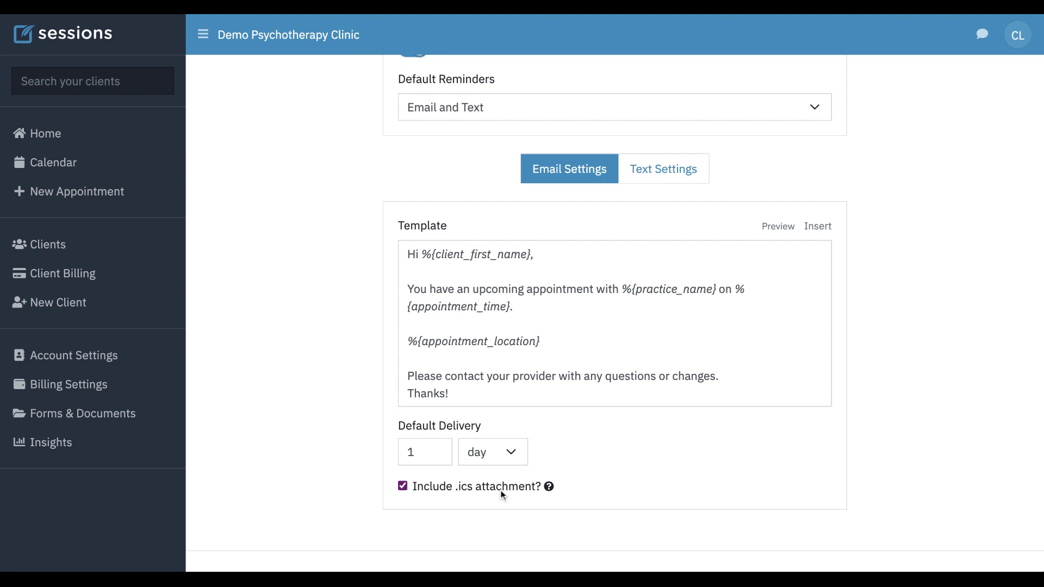
{"action": "left_click", "coordinate": [403, 488]}
{"action": "left_click", "coordinate": [403, 487]}
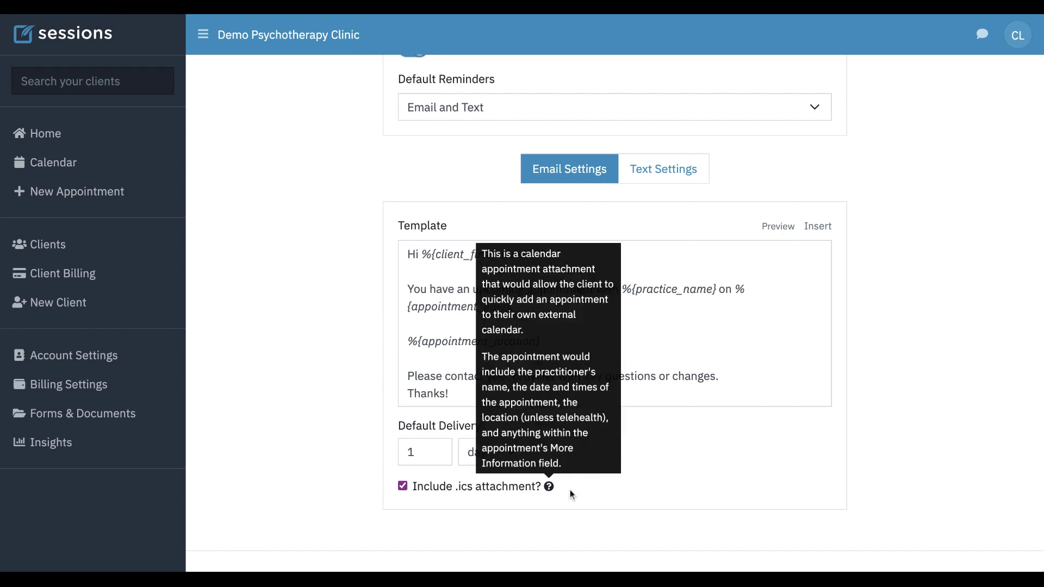
Preview the text-message reminder template, then return to the email reminder template.
{"action": "left_click", "coordinate": [667, 174]}
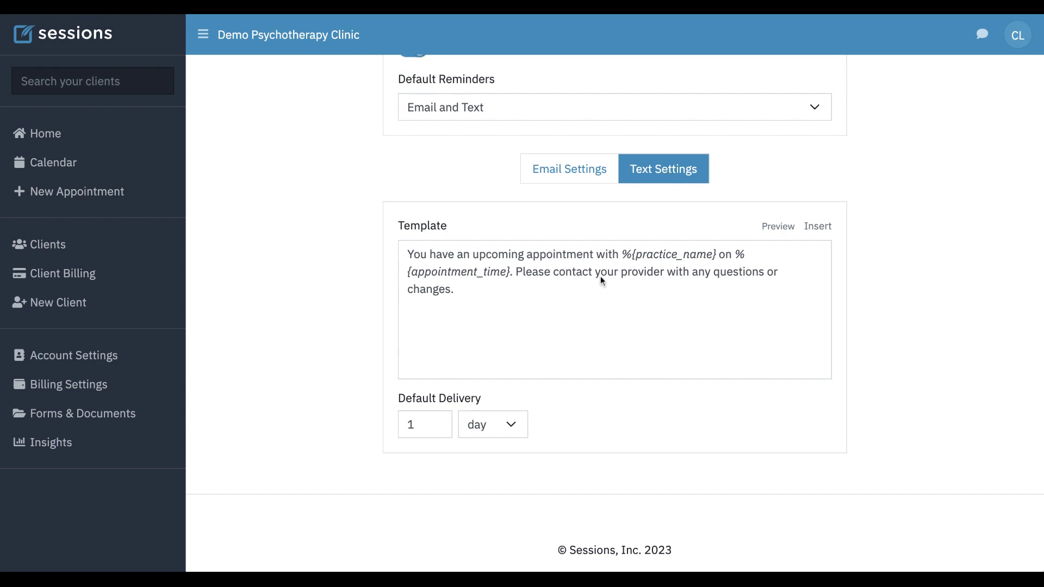
{"action": "left_click", "coordinate": [777, 226]}
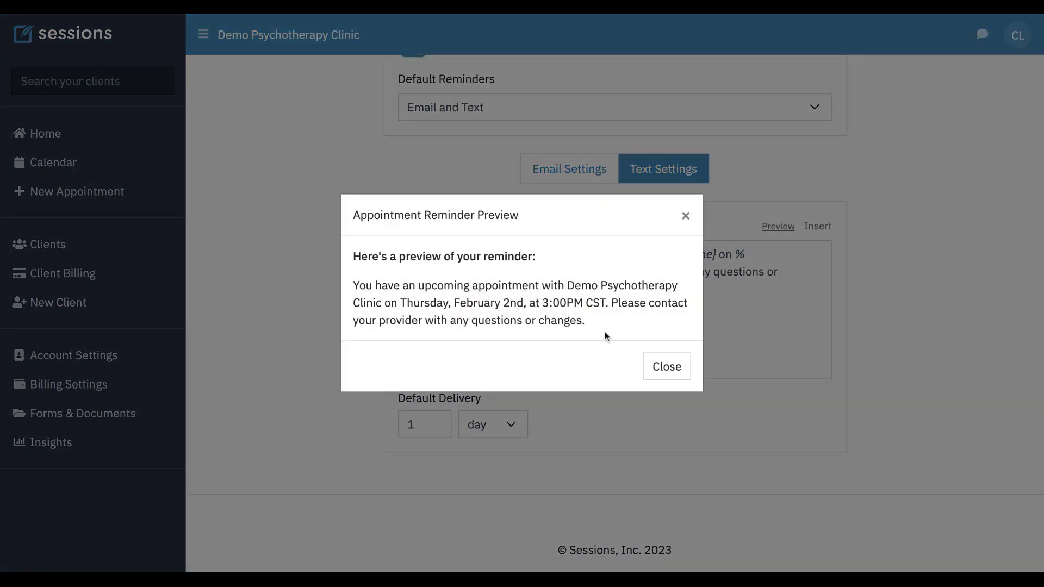
{"action": "left_click", "coordinate": [665, 372]}
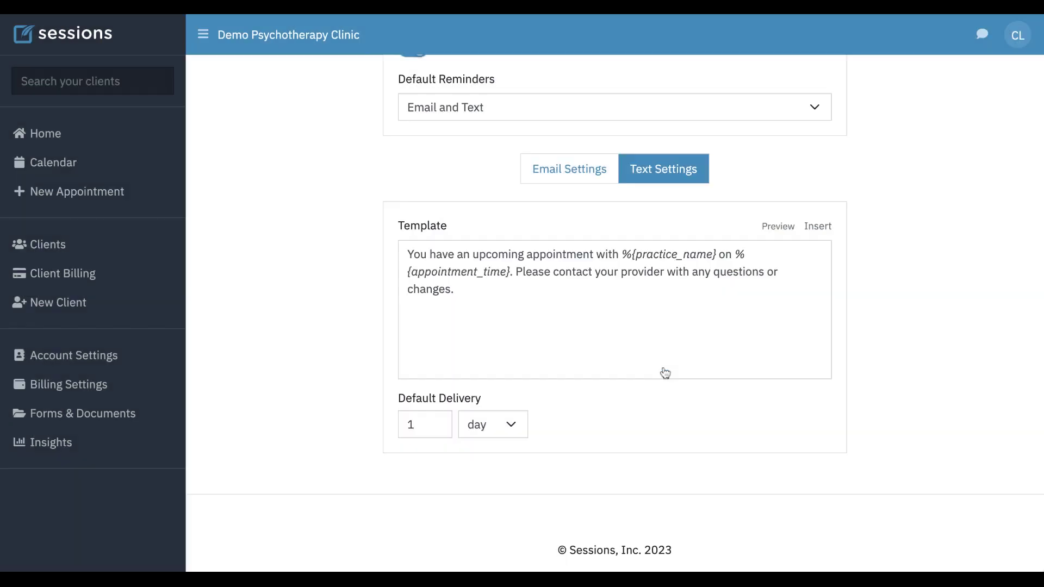
{"action": "left_click", "coordinate": [473, 289]}
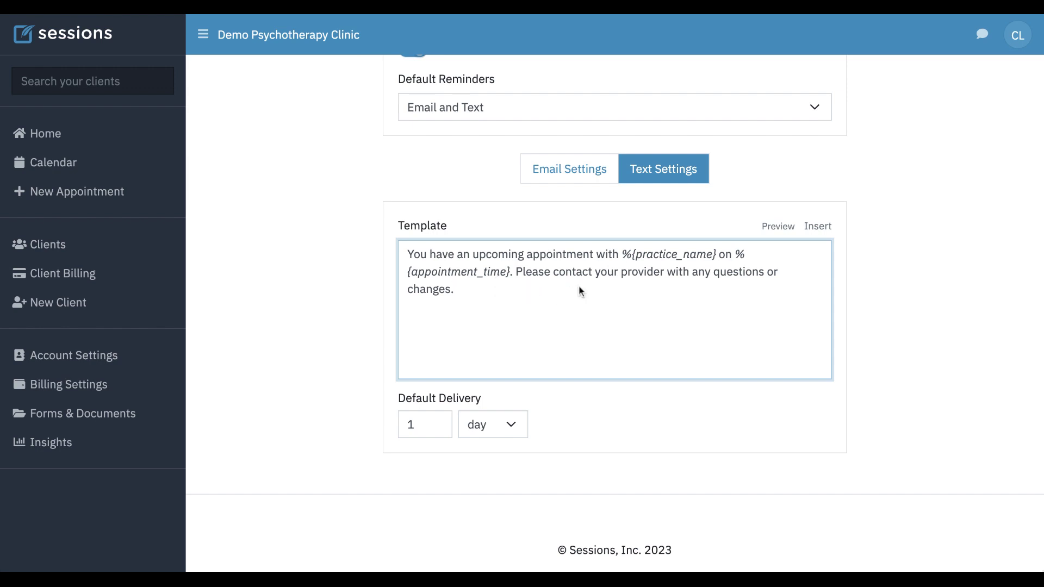
{"action": "left_click", "coordinate": [566, 175]}
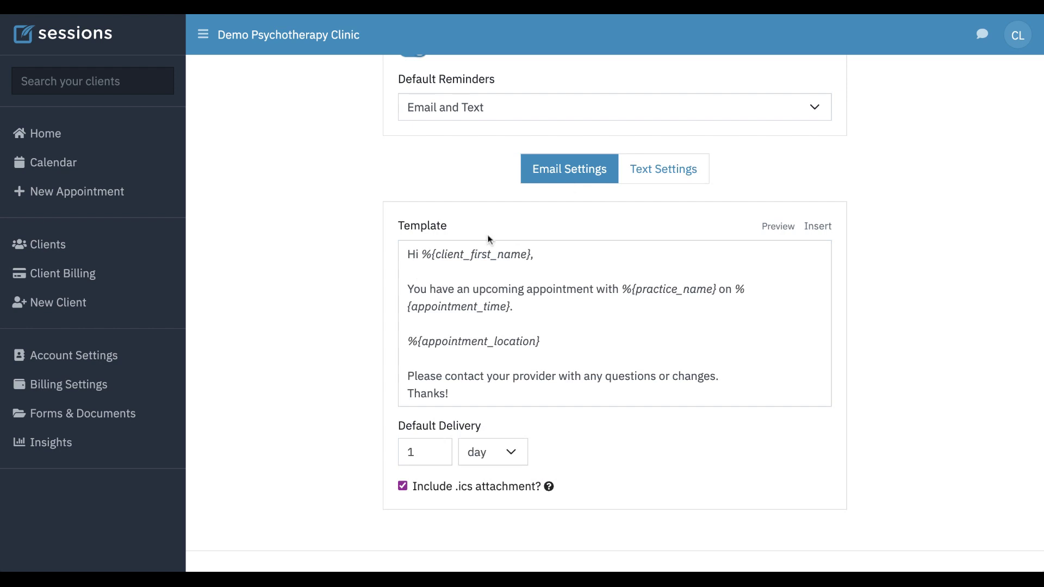
{"action": "scroll", "coordinate": [420, 263], "scroll_direction": "up", "scroll_amount": 1}
{"action": "scroll", "coordinate": [422, 263], "scroll_direction": "down", "scroll_amount": 2}
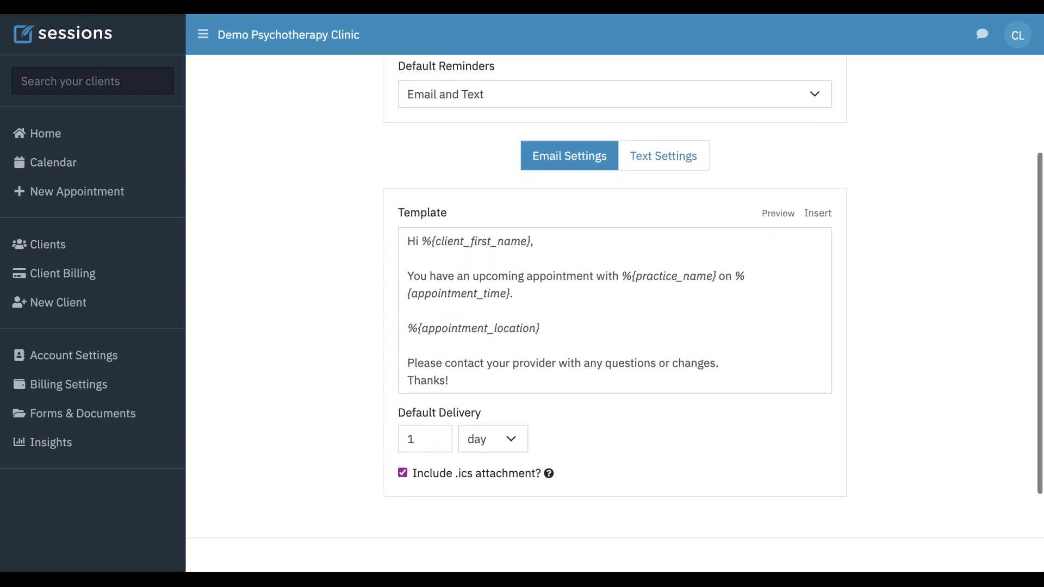
{"action": "scroll", "coordinate": [614, 305], "scroll_direction": "up", "scroll_amount": 3}
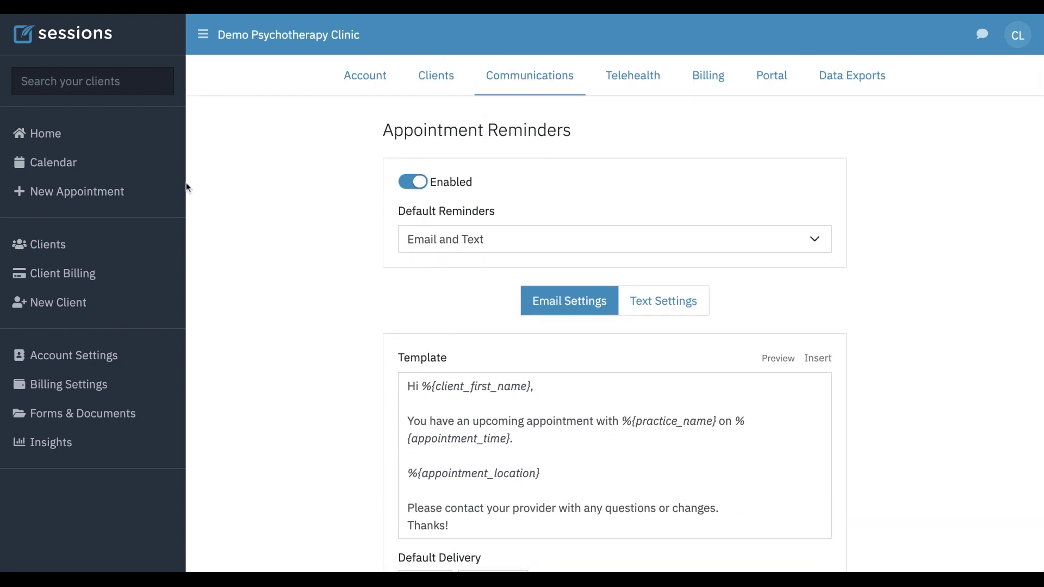
Start a new calendar appointment on Monday Feb 6, 2023 at 10:00am.
{"action": "left_click", "coordinate": [60, 169]}
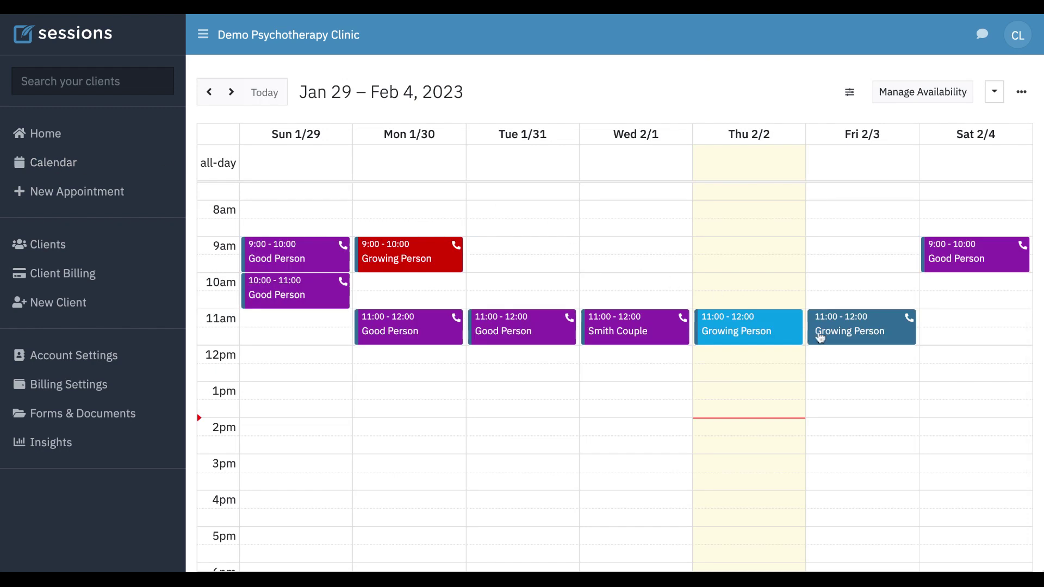
{"action": "left_click", "coordinate": [231, 92]}
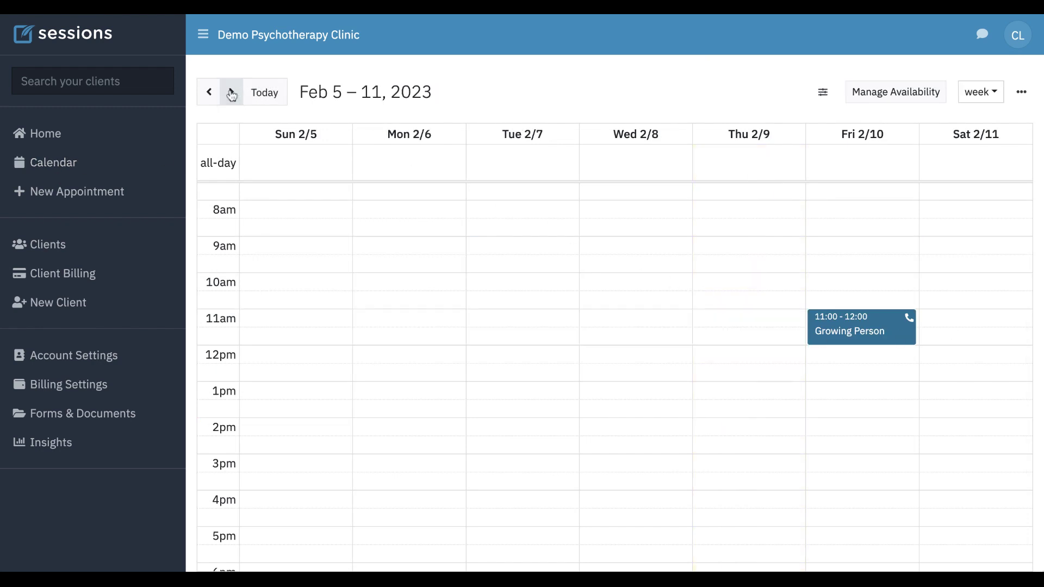
{"action": "left_click", "coordinate": [381, 282]}
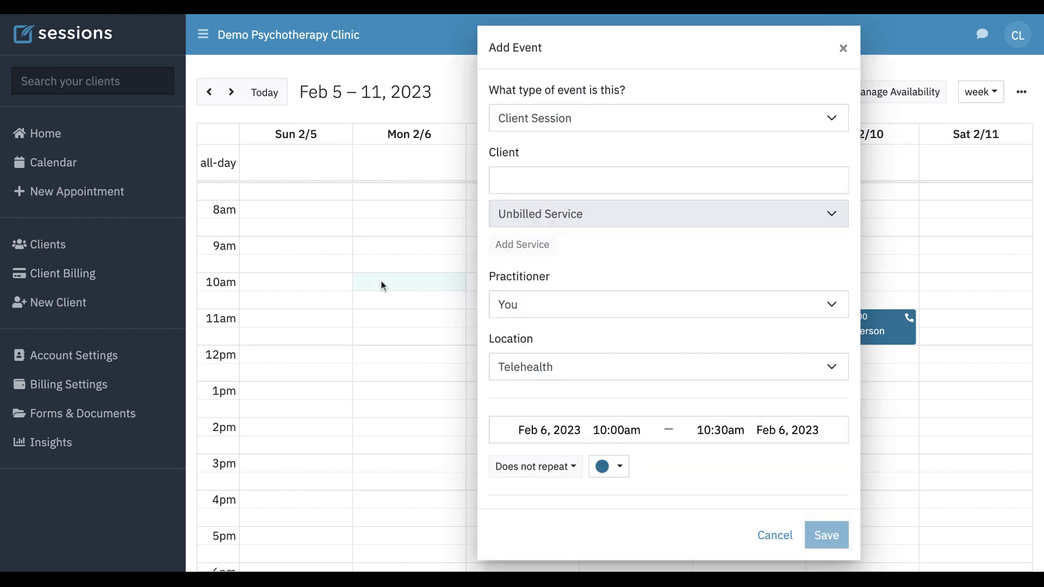
Choose the client matching 'Gr' and scroll down the Add Event form.
{"action": "left_click", "coordinate": [549, 183]}
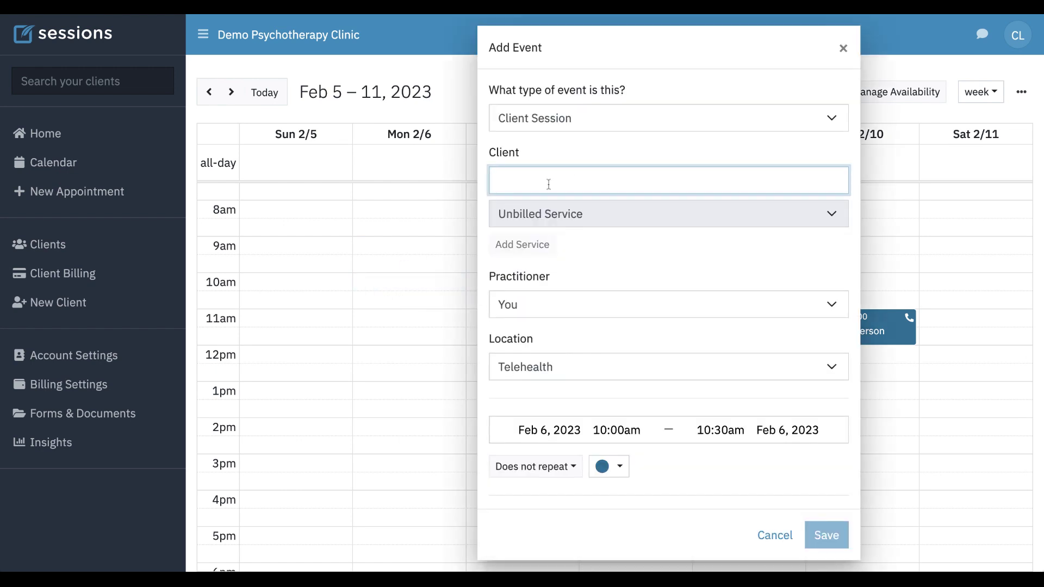
{"action": "type", "text": "Gr"}
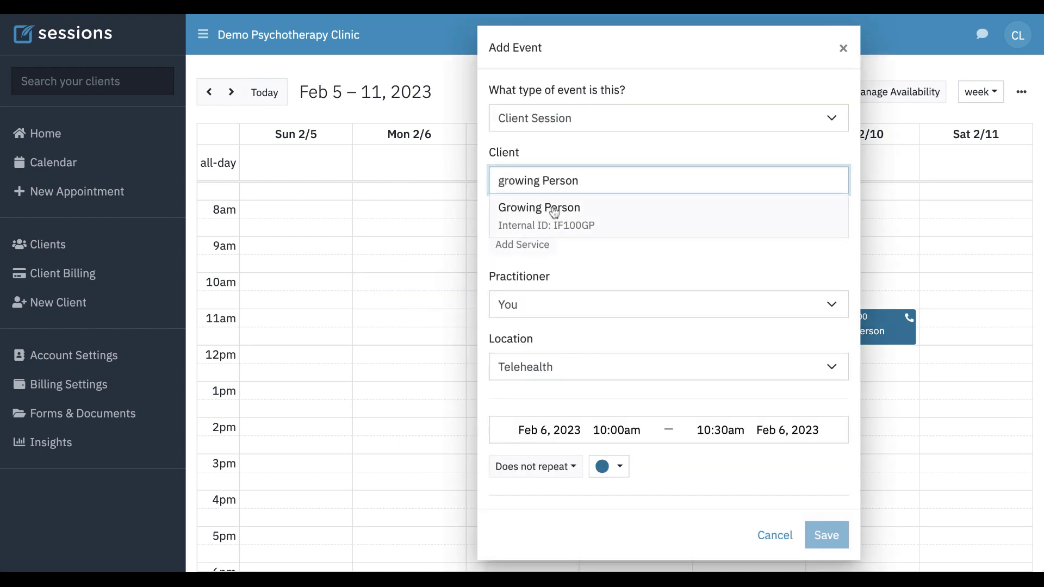
{"action": "left_click", "coordinate": [553, 212]}
{"action": "scroll", "coordinate": [606, 309], "scroll_direction": "down", "scroll_amount": 2}
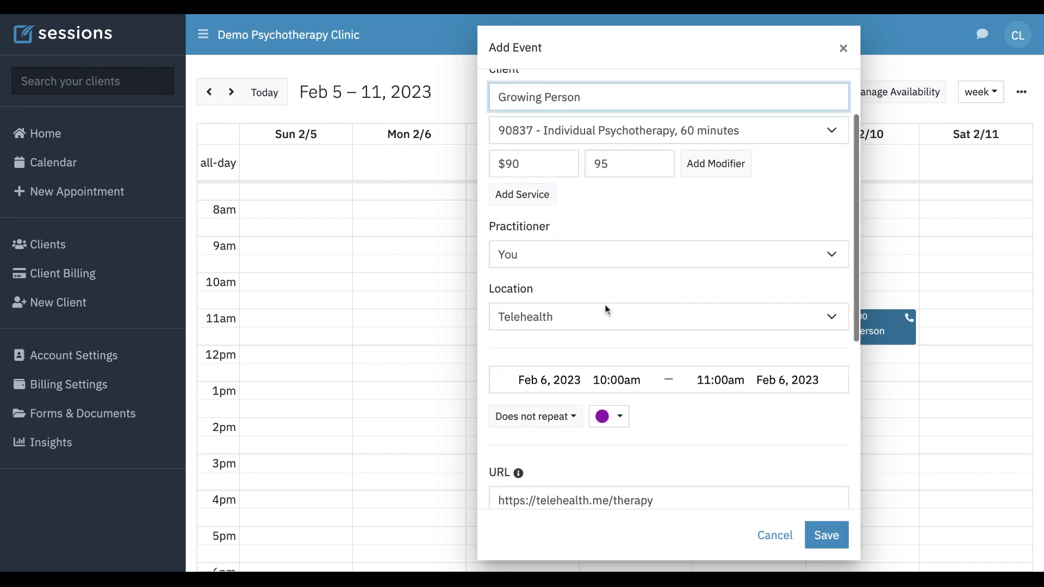
{"action": "scroll", "coordinate": [624, 329], "scroll_direction": "down", "scroll_amount": 2}
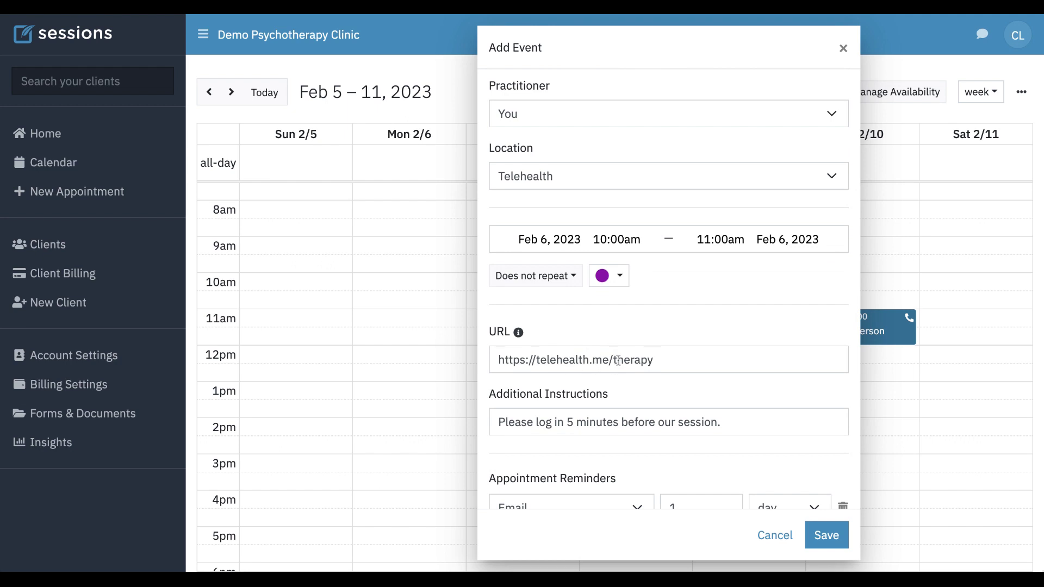
{"action": "scroll", "coordinate": [623, 359], "scroll_direction": "down", "scroll_amount": 2}
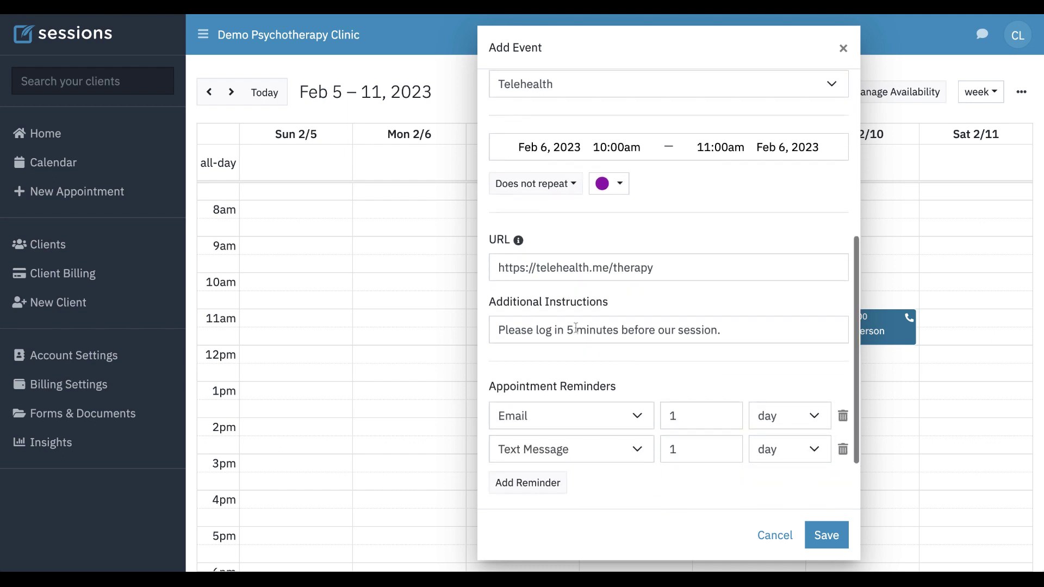
{"action": "scroll", "coordinate": [640, 392], "scroll_direction": "down", "scroll_amount": 2}
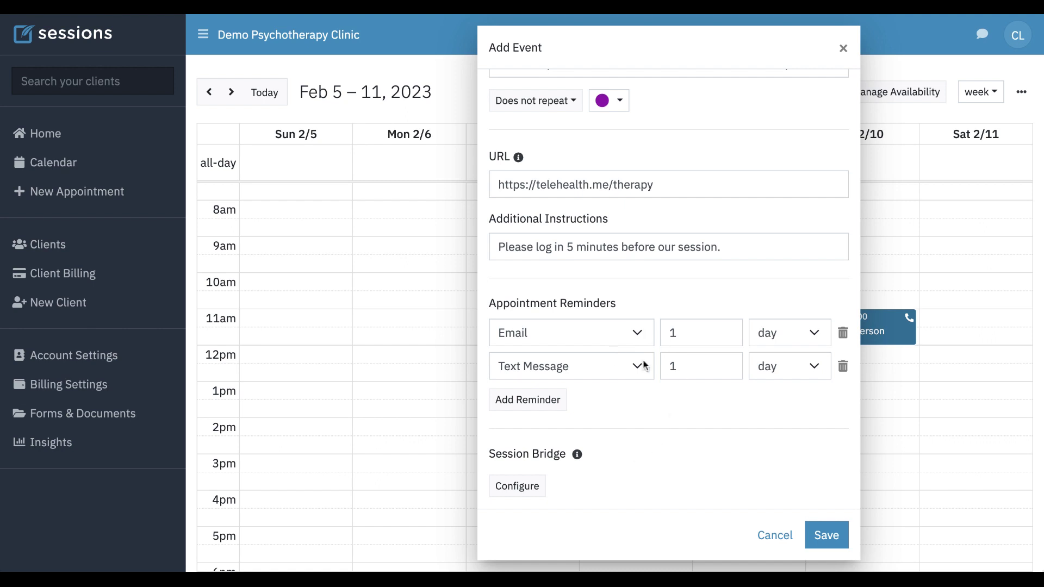
Add three more reminders so the event has five in total.
{"action": "left_click", "coordinate": [542, 407]}
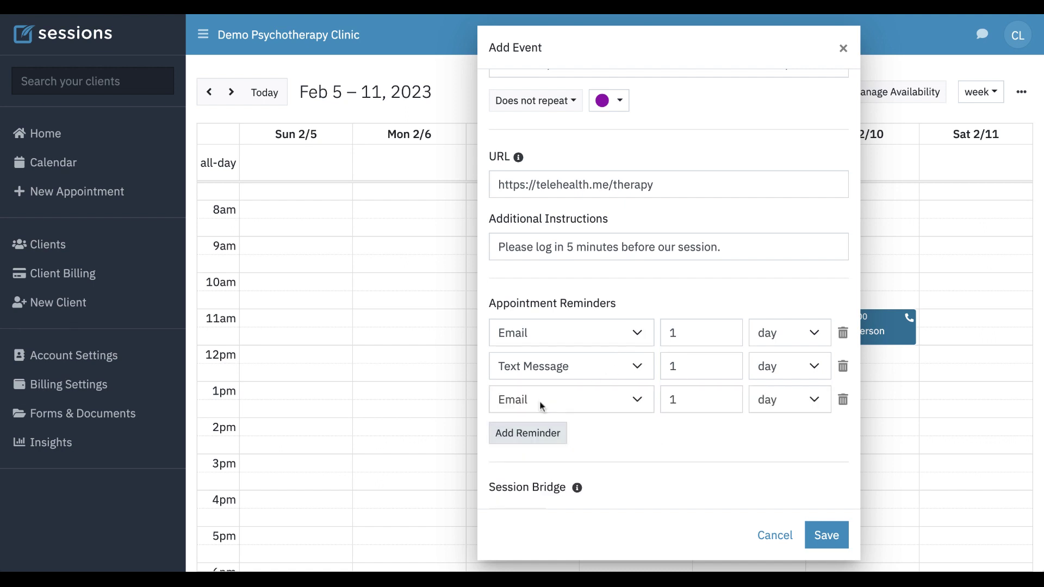
{"action": "left_click", "coordinate": [533, 438]}
{"action": "scroll", "coordinate": [534, 443], "scroll_direction": "down", "scroll_amount": 1}
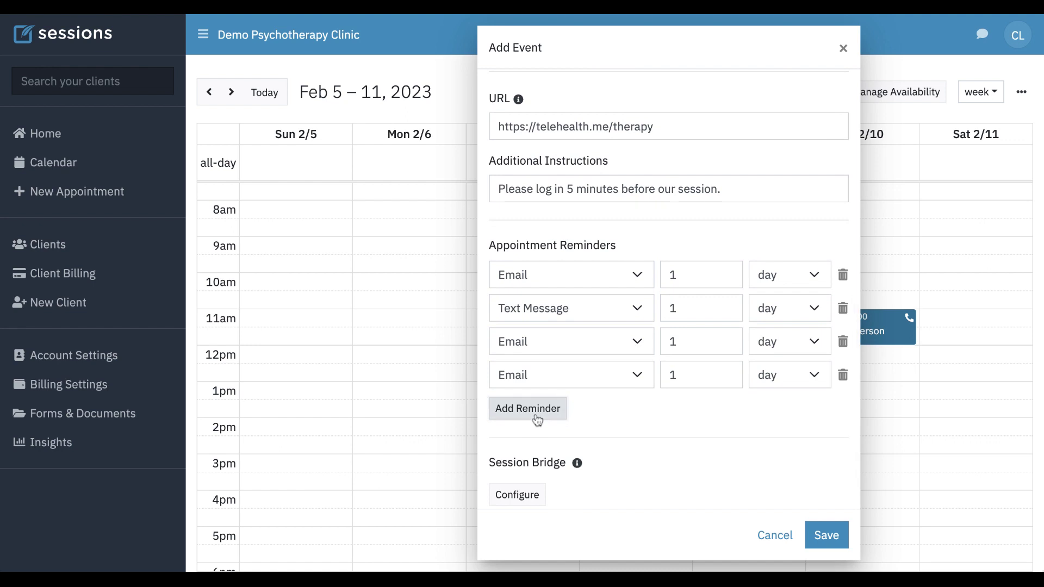
{"action": "left_click", "coordinate": [538, 419]}
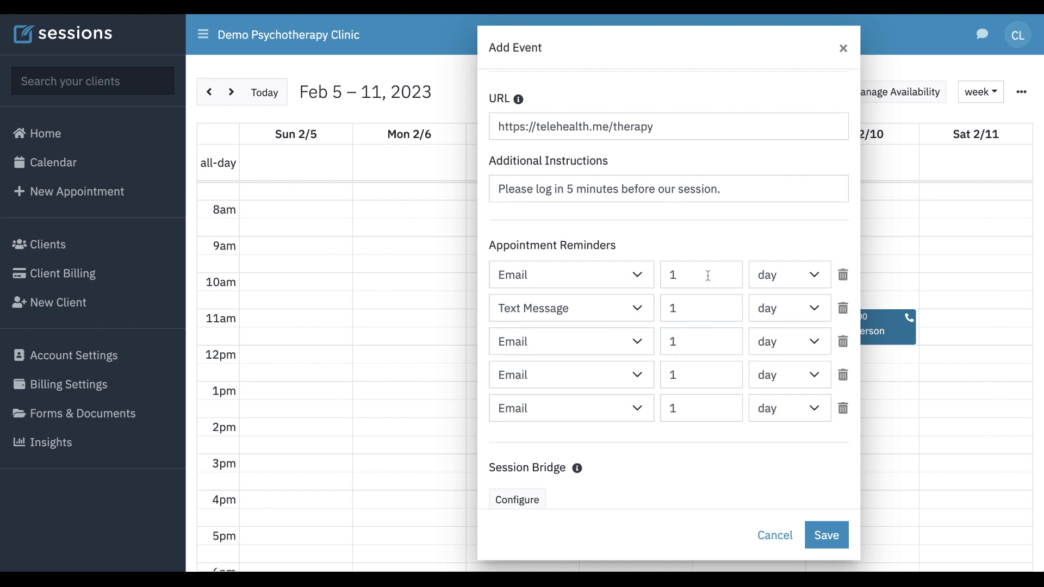
Set the first reminder to 2 weeks and the third to 1 week ahead.
{"action": "left_click", "coordinate": [816, 276]}
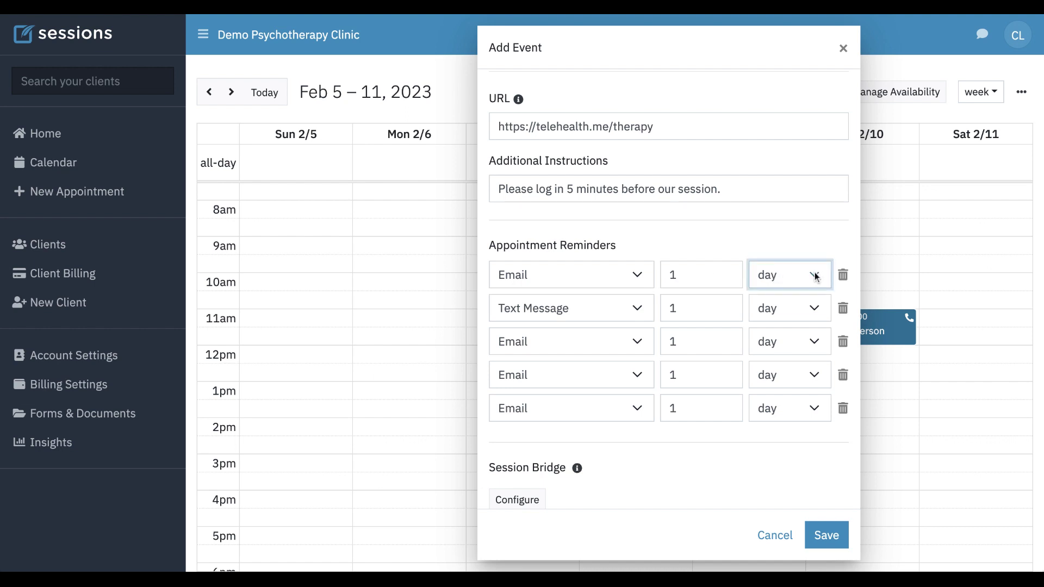
{"action": "key", "text": "Down"}
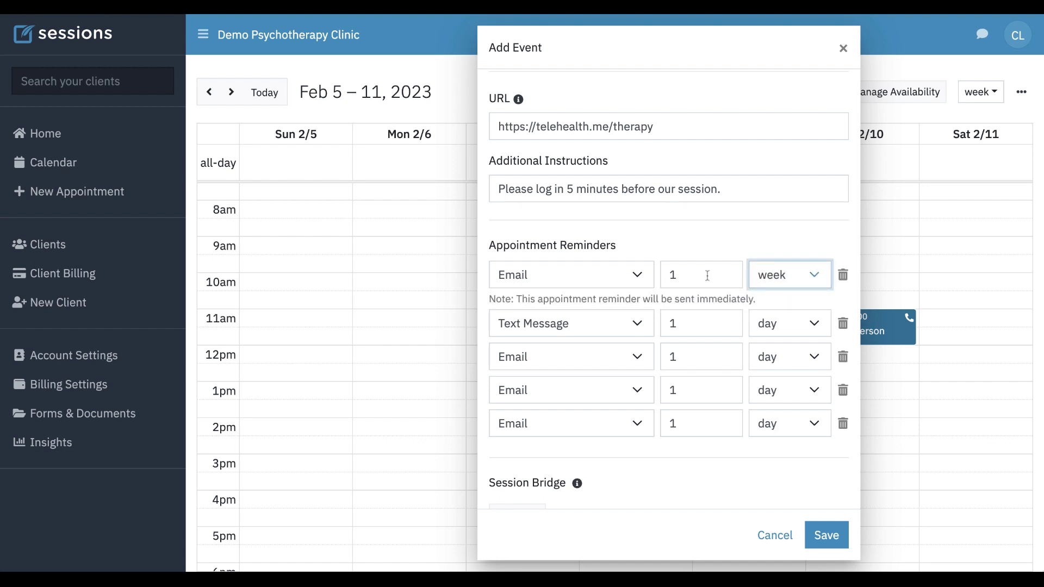
{"action": "left_click", "coordinate": [689, 278]}
{"action": "key", "text": "BackSpace"}
{"action": "type", "text": "2"}
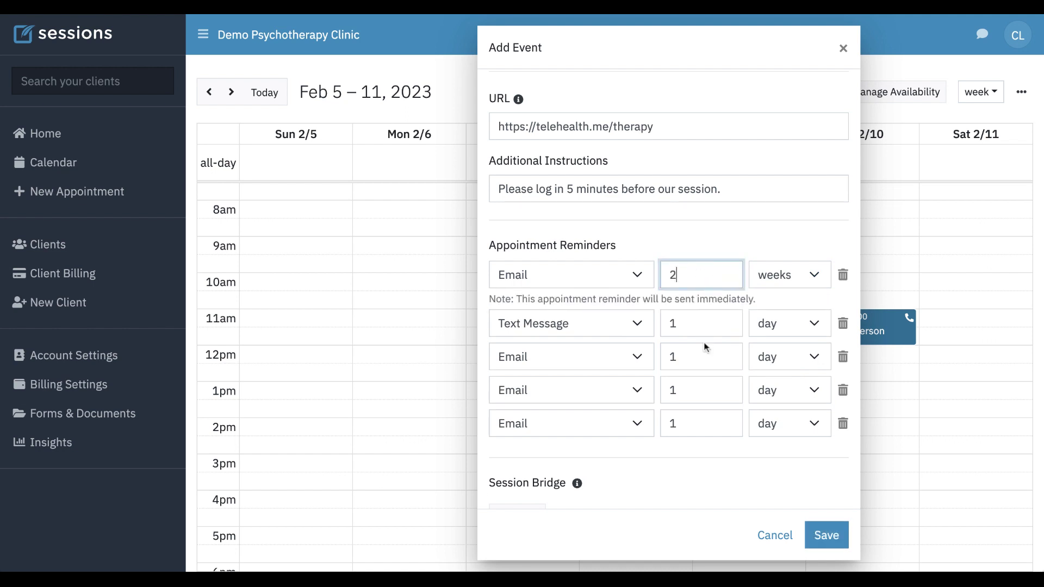
{"action": "left_click", "coordinate": [689, 363]}
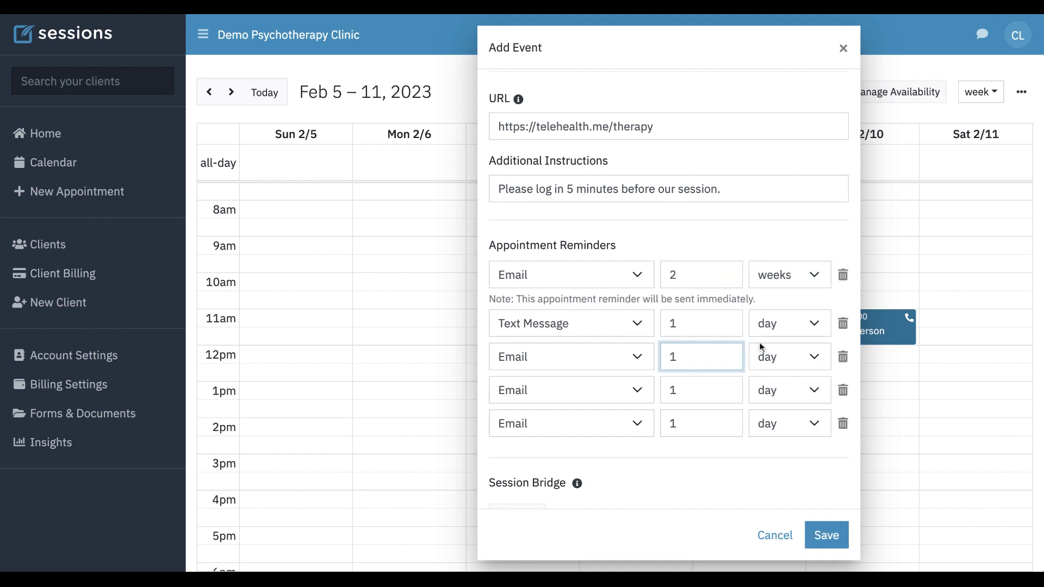
{"action": "left_click", "coordinate": [774, 364]}
{"action": "key", "text": "Down"}
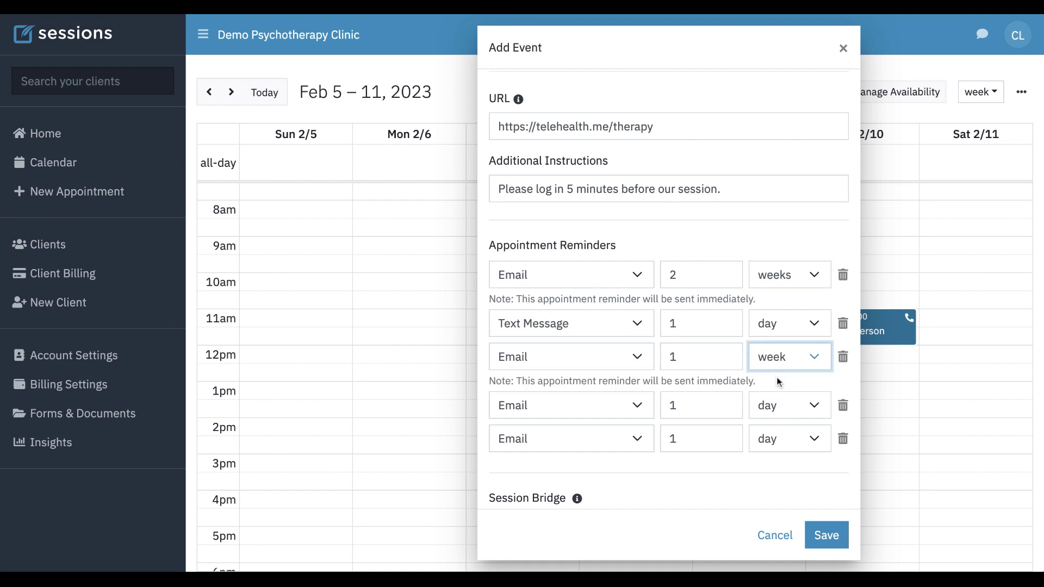
Set the fourth reminder to 3 days and the fifth to 2 days ahead.
{"action": "left_click", "coordinate": [693, 408]}
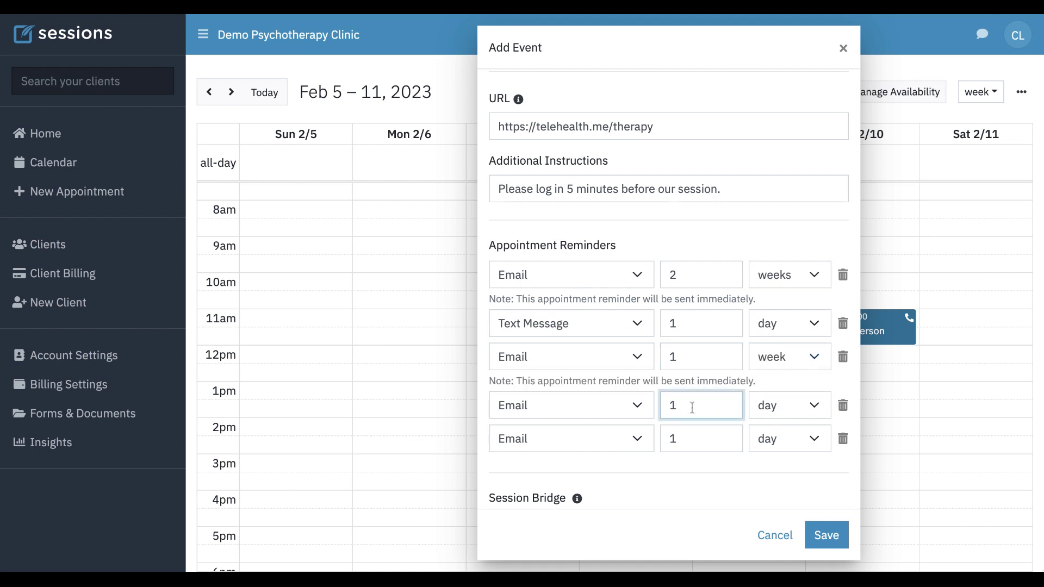
{"action": "key", "text": "BackSpace"}
{"action": "type", "text": "3"}
{"action": "left_click", "coordinate": [701, 436]}
{"action": "key", "text": "BackSpace"}
{"action": "type", "text": "2"}
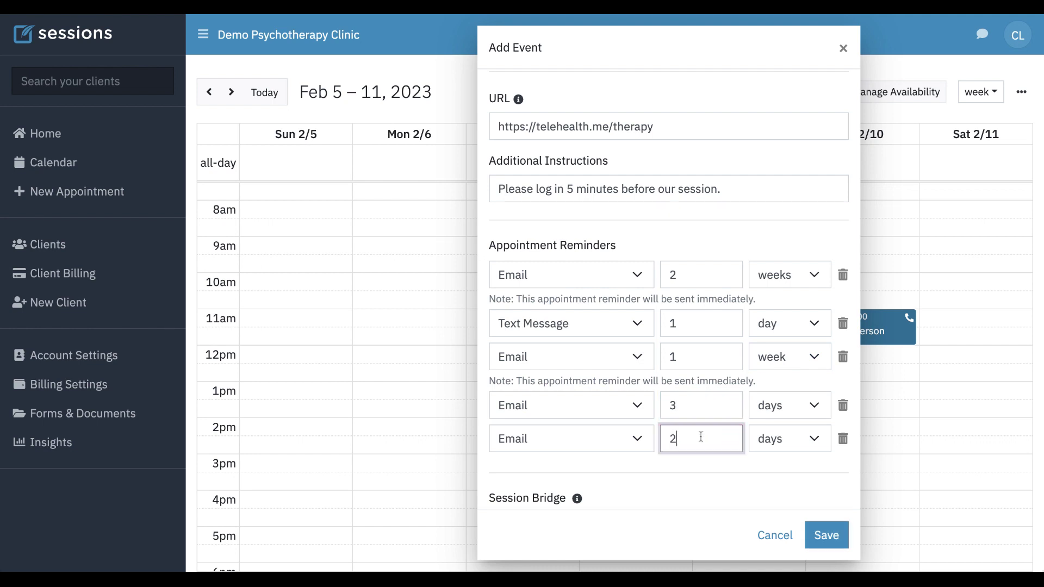
Set the text-message reminder to 12 hours ahead.
{"action": "left_click", "coordinate": [698, 323]}
{"action": "left_click", "coordinate": [797, 328]}
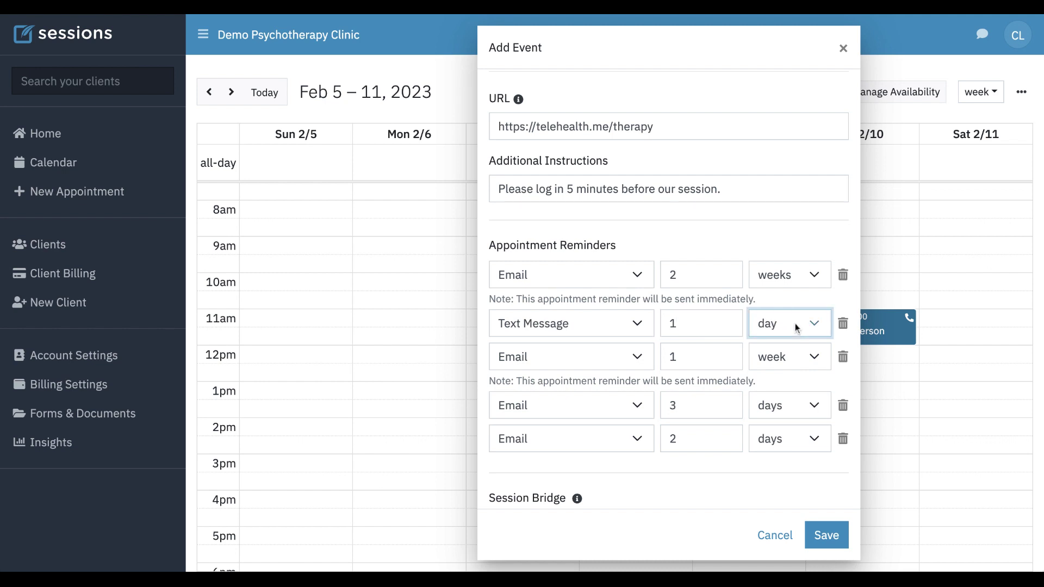
{"action": "key", "text": "Up"}
{"action": "left_click", "coordinate": [695, 327]}
{"action": "type", "text": "2"}
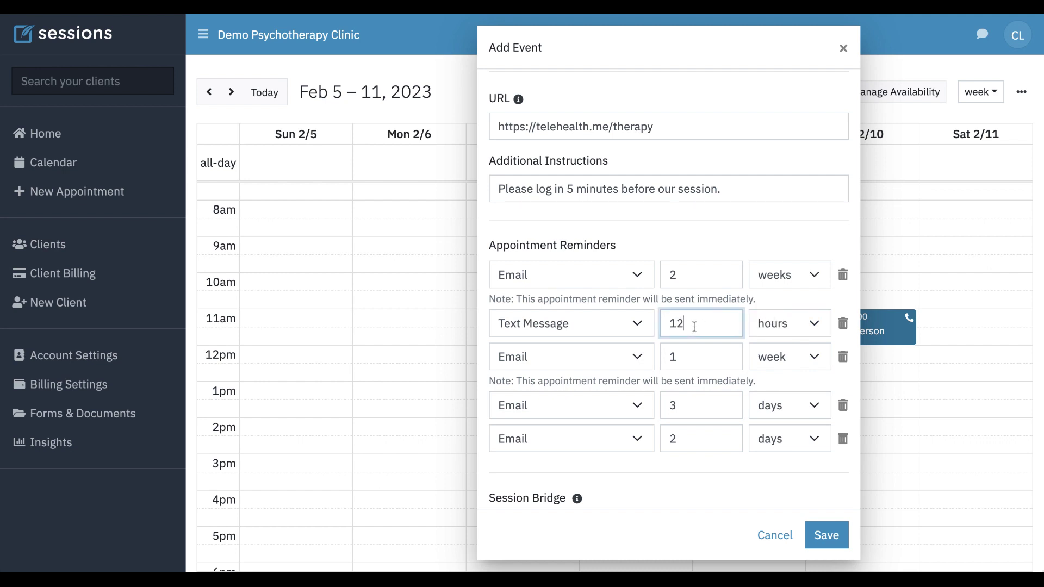
{"action": "left_click", "coordinate": [731, 300]}
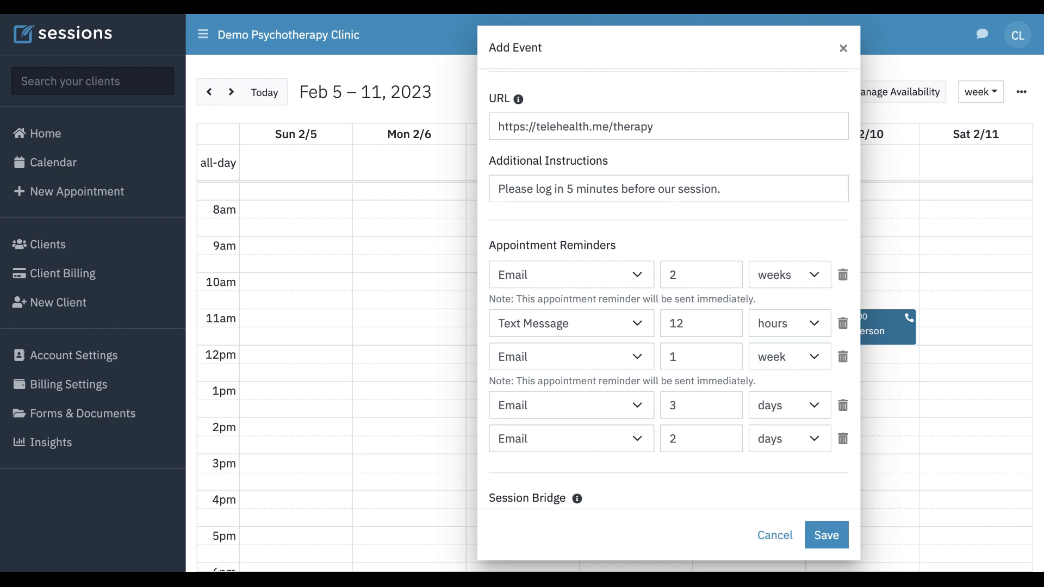
Make the Feb 6 session repeat Weekly on Monday and save it.
{"action": "scroll", "coordinate": [745, 433], "scroll_direction": "down", "scroll_amount": 1}
{"action": "scroll", "coordinate": [745, 435], "scroll_direction": "up", "scroll_amount": 2}
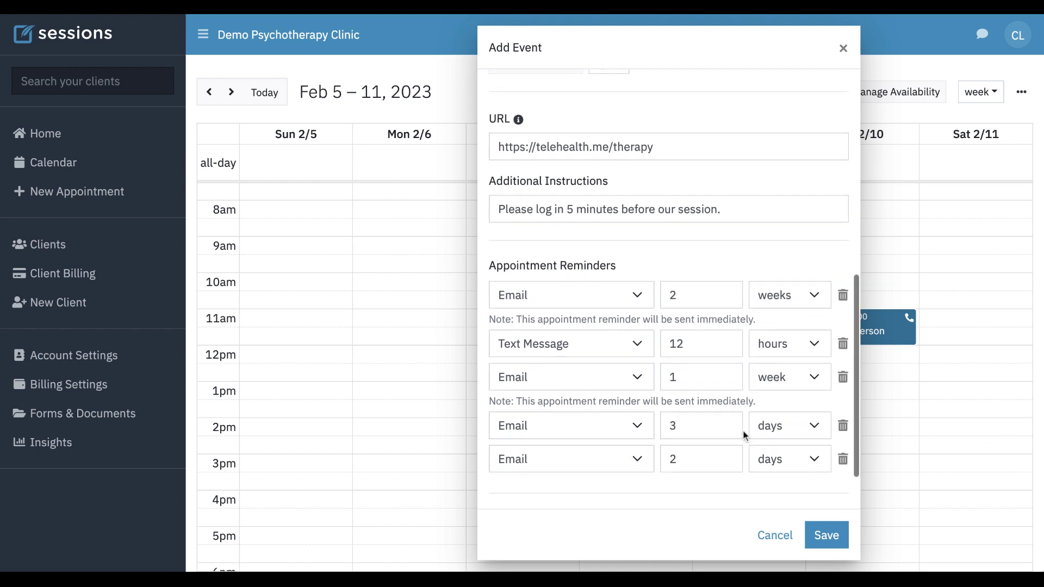
{"action": "scroll", "coordinate": [743, 429], "scroll_direction": "down", "scroll_amount": 1}
{"action": "scroll", "coordinate": [706, 340], "scroll_direction": "up", "scroll_amount": 3}
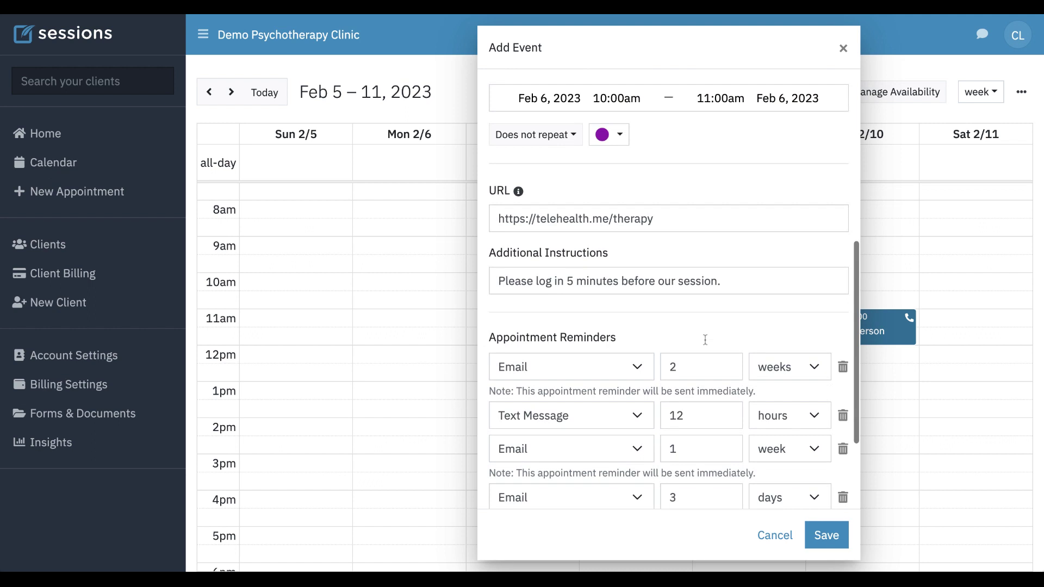
{"action": "scroll", "coordinate": [705, 340], "scroll_direction": "up", "scroll_amount": 2}
{"action": "left_click", "coordinate": [534, 212]}
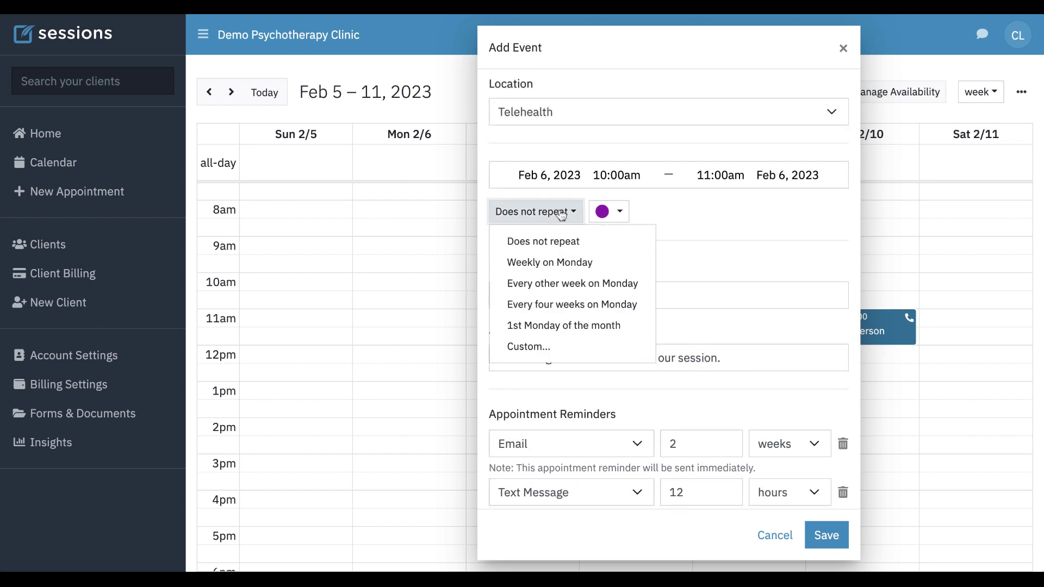
{"action": "left_click", "coordinate": [540, 266]}
{"action": "scroll", "coordinate": [674, 348], "scroll_direction": "down", "scroll_amount": 4}
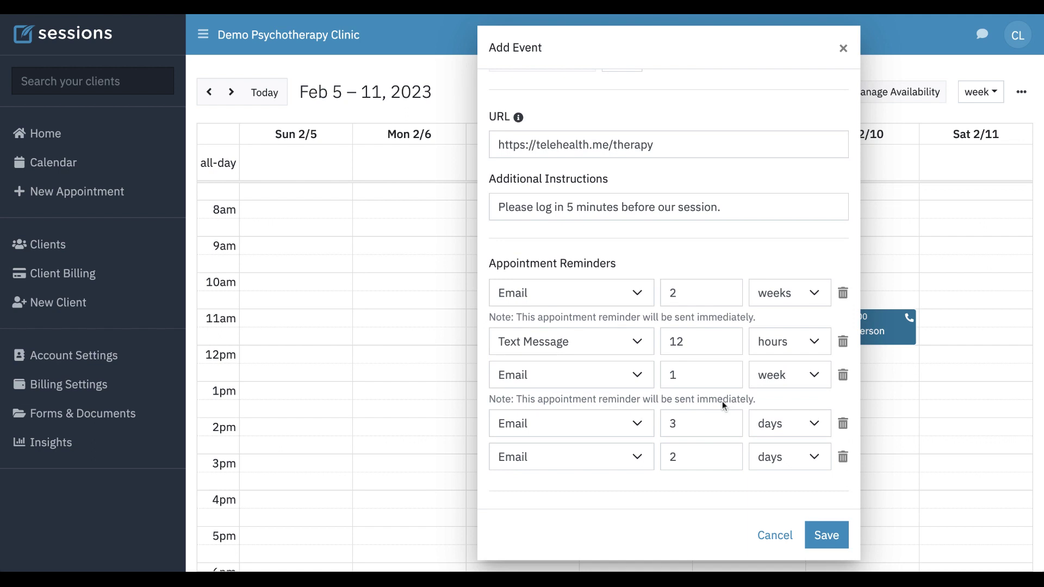
{"action": "scroll", "coordinate": [722, 400], "scroll_direction": "down", "scroll_amount": 2}
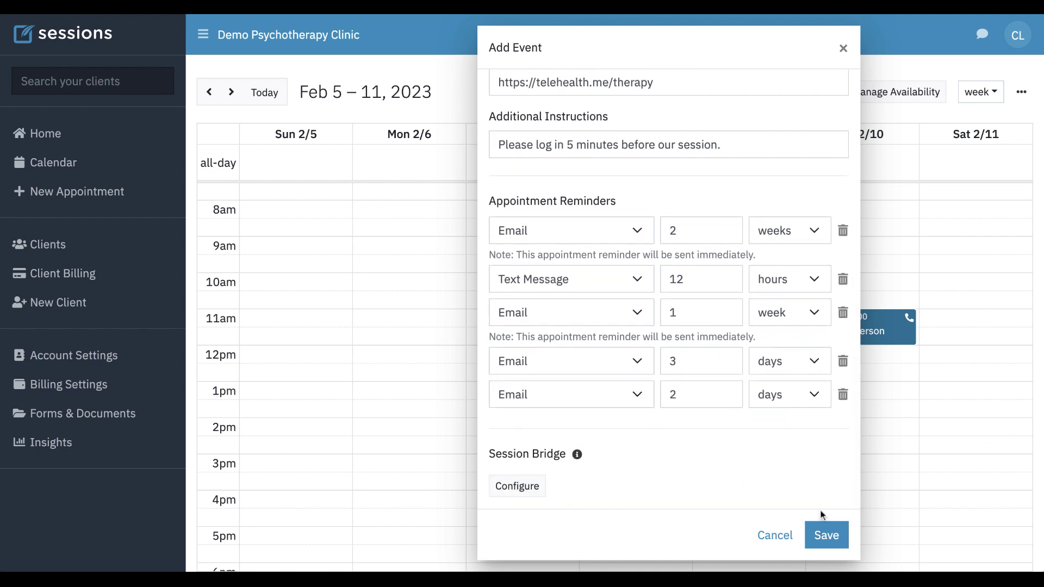
{"action": "left_click", "coordinate": [826, 535]}
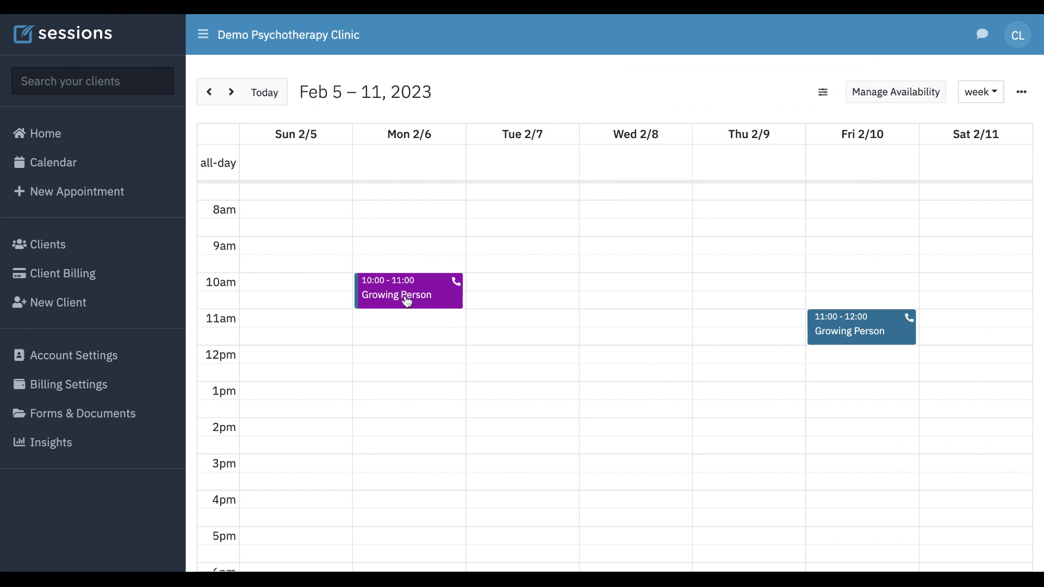
Open the Monday 10:00 appointment and check its reminders' delivery status tooltips.
{"action": "left_click", "coordinate": [410, 300]}
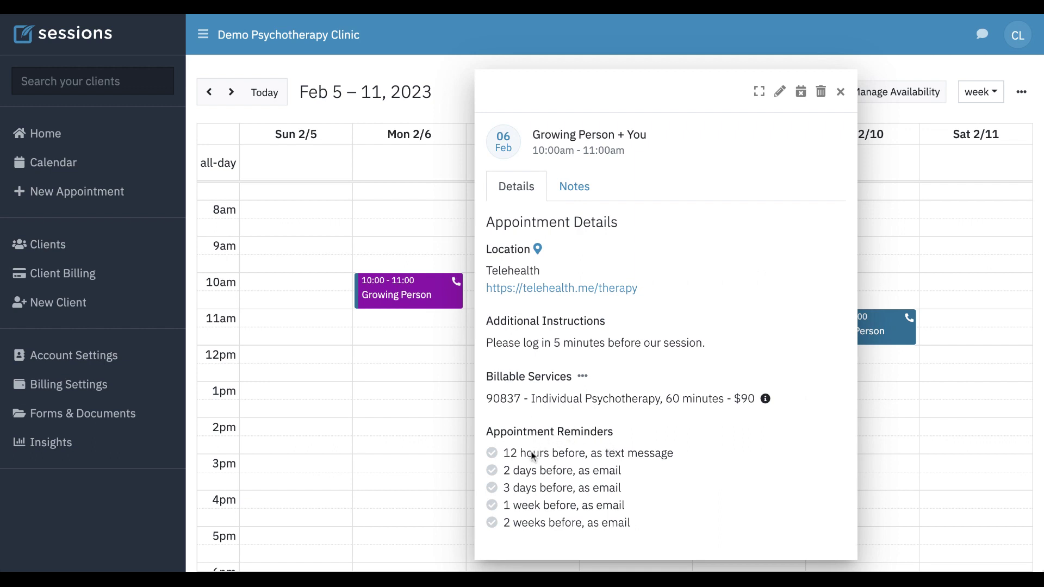
{"action": "mouse_move", "coordinate": [497, 465]}
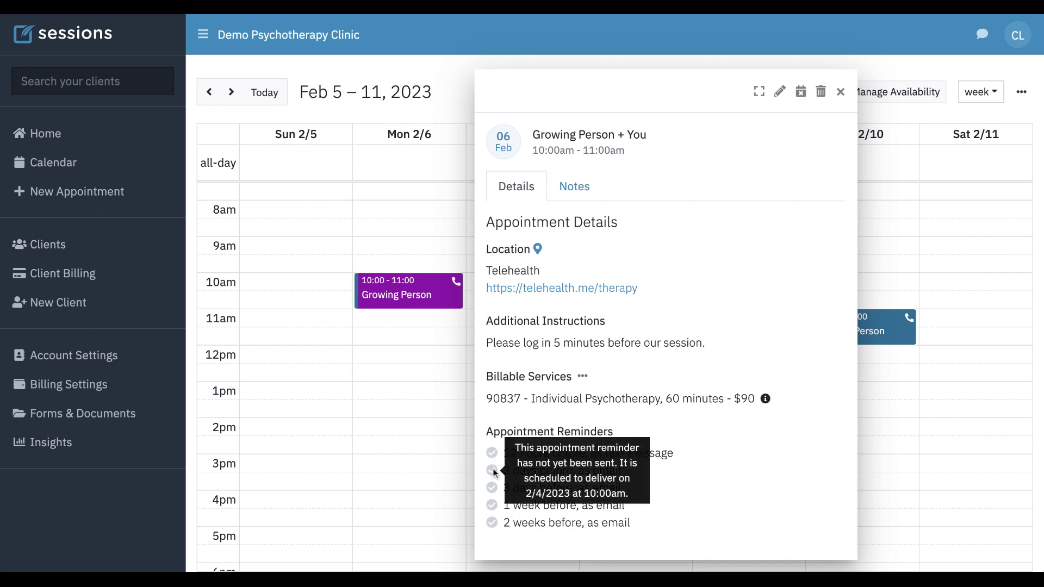
{"action": "mouse_move", "coordinate": [495, 519]}
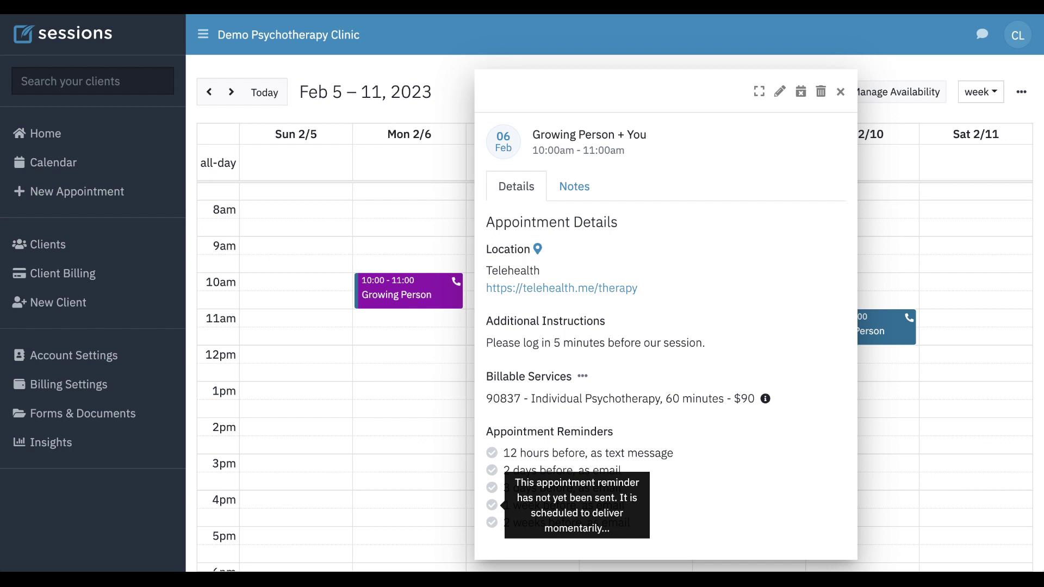
Start a Monday Feb 13, 11am event for the couple client found by typing 'coupl'.
{"action": "left_click", "coordinate": [410, 339]}
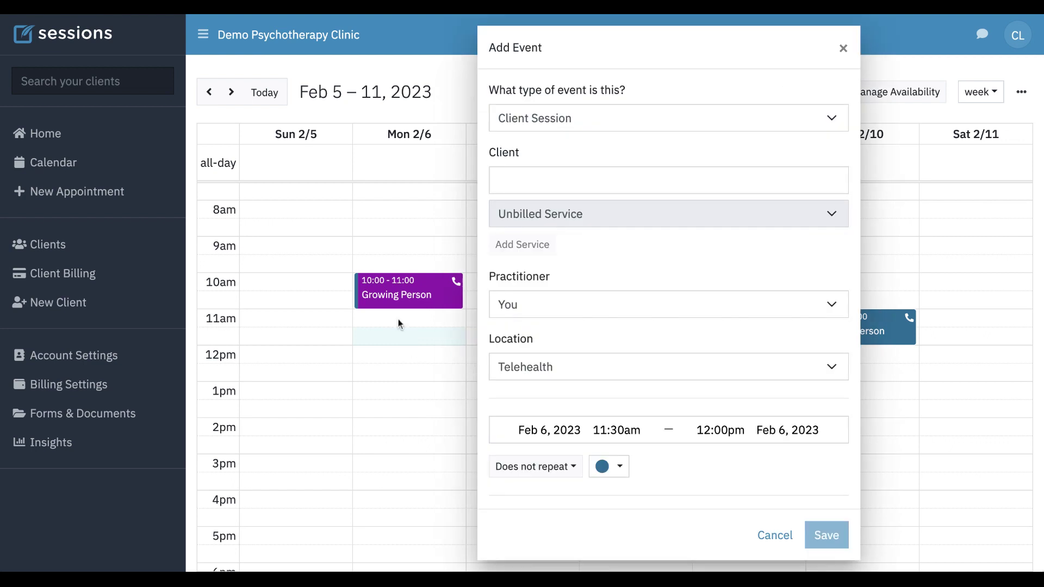
{"action": "left_click", "coordinate": [233, 93]}
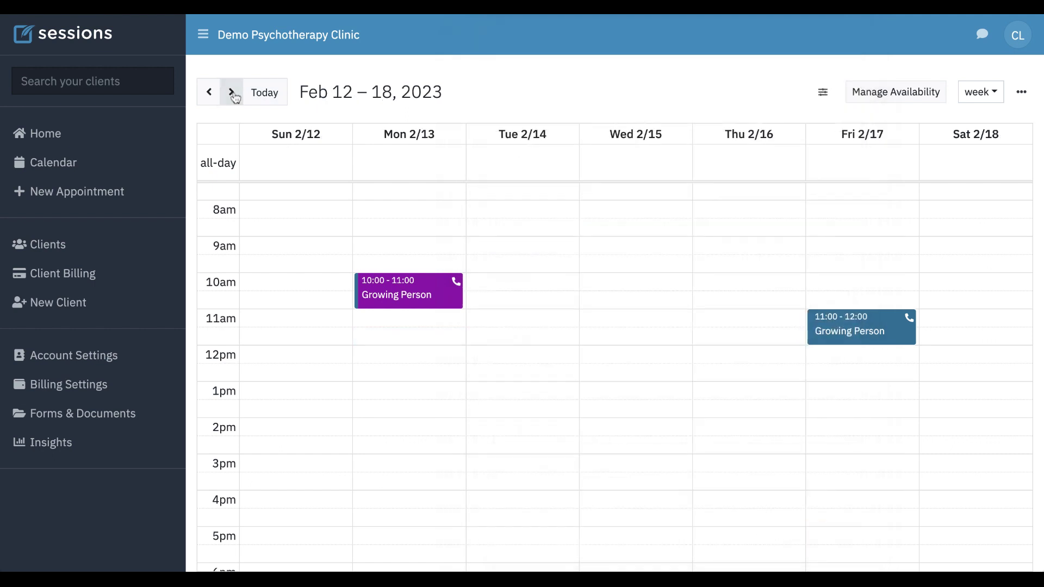
{"action": "left_click", "coordinate": [376, 317]}
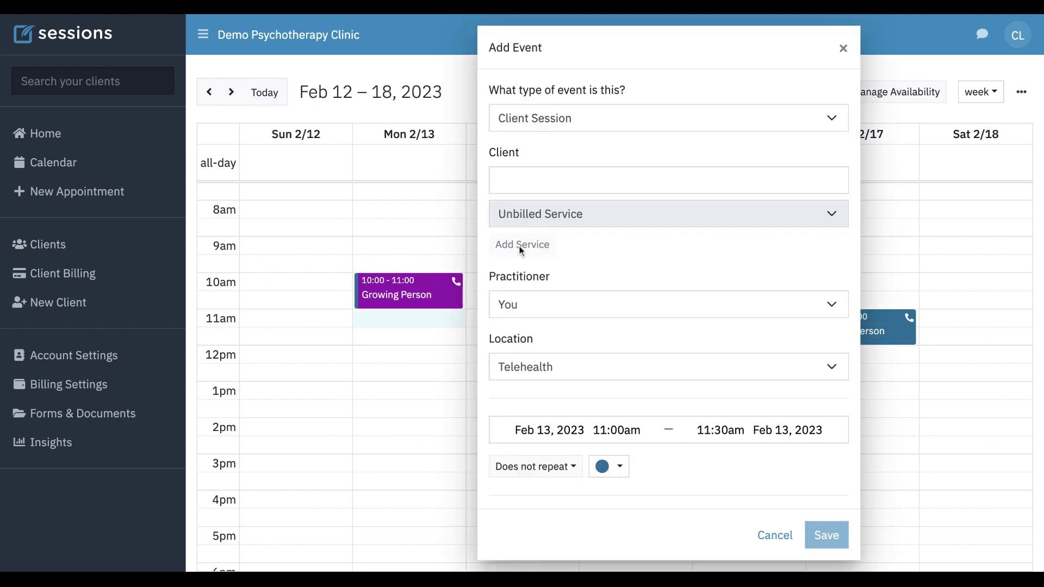
{"action": "left_click", "coordinate": [525, 181]}
{"action": "type", "text": "coupl"}
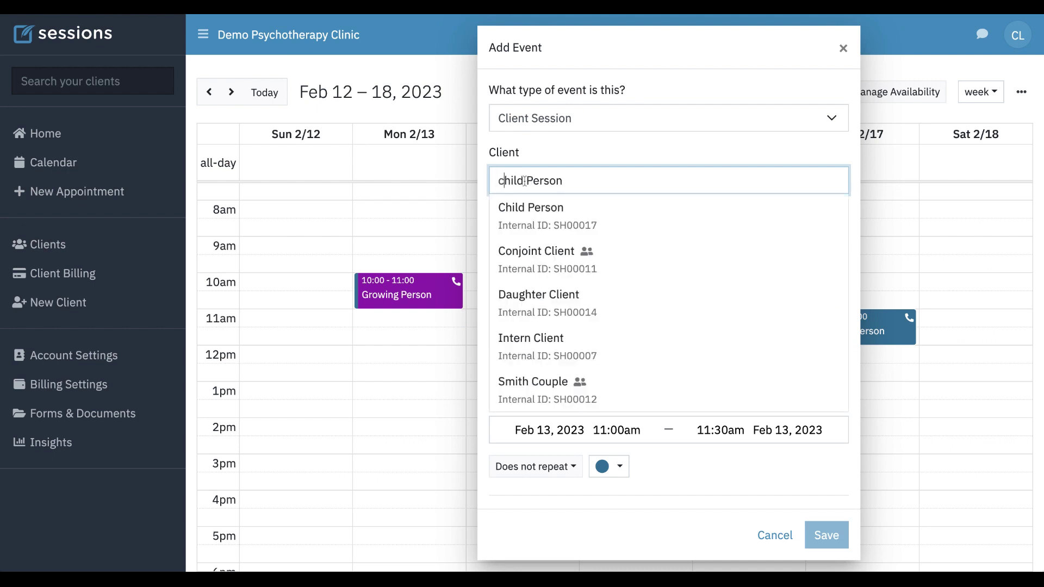
{"action": "left_click", "coordinate": [569, 224]}
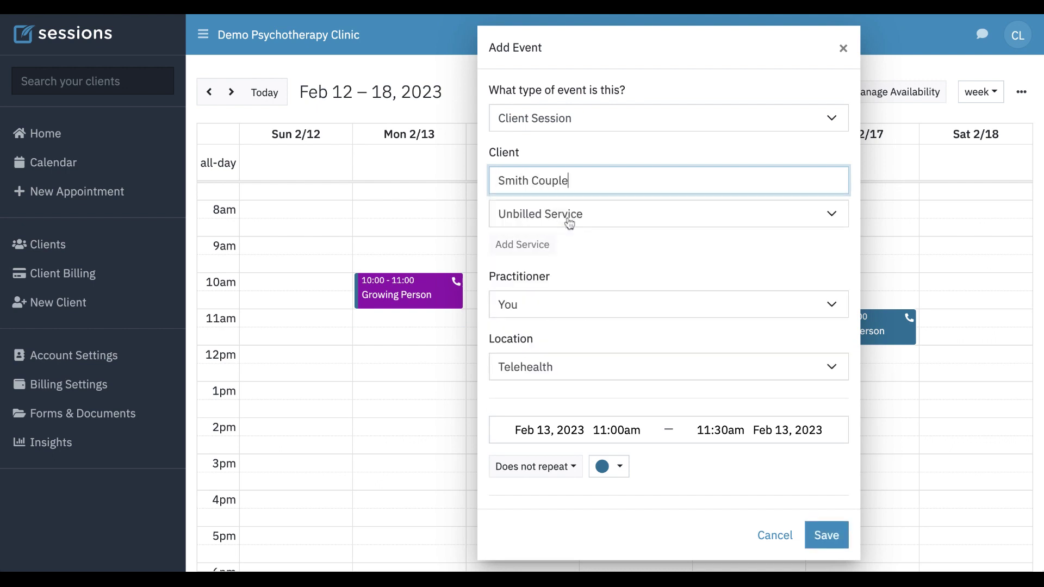
Set the service to 90837 psychotherapy with a $100 fee and check appointment reminders.
{"action": "left_click", "coordinate": [585, 217]}
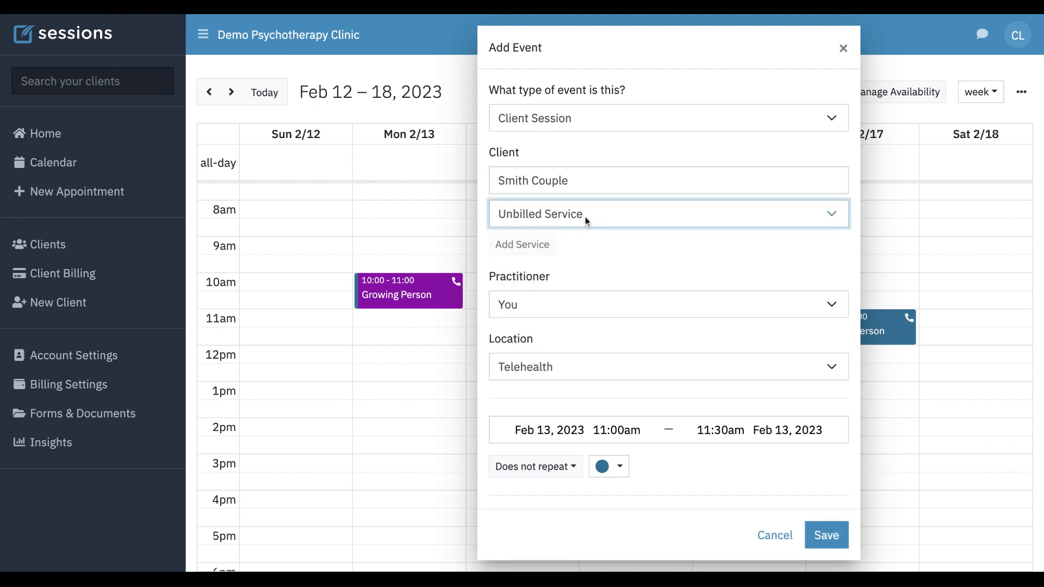
{"action": "left_click", "coordinate": [563, 272]}
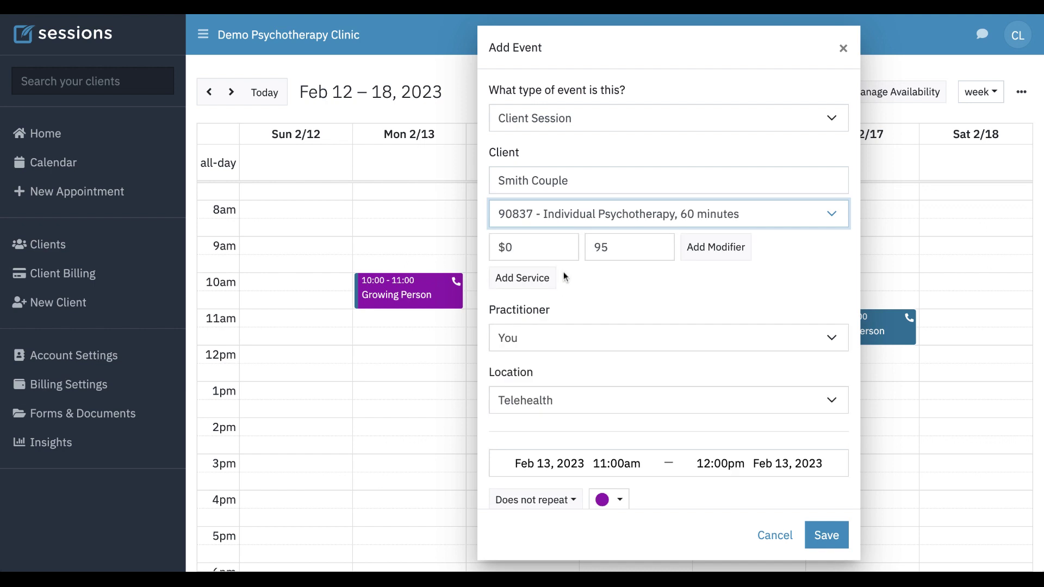
{"action": "left_click", "coordinate": [506, 247]}
{"action": "type", "text": "100"}
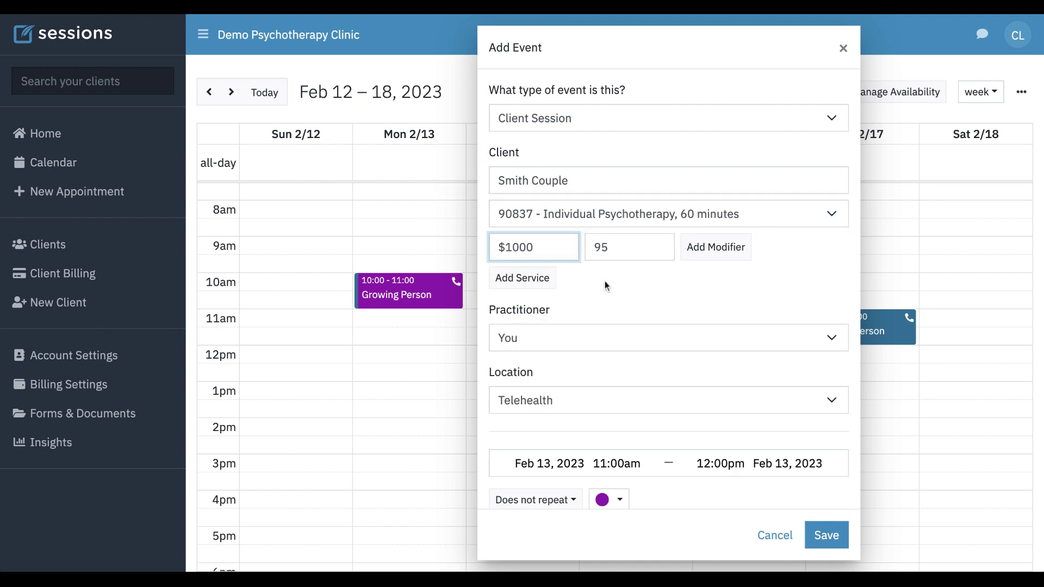
{"action": "key", "text": "BackSpace"}
{"action": "left_click", "coordinate": [652, 286]}
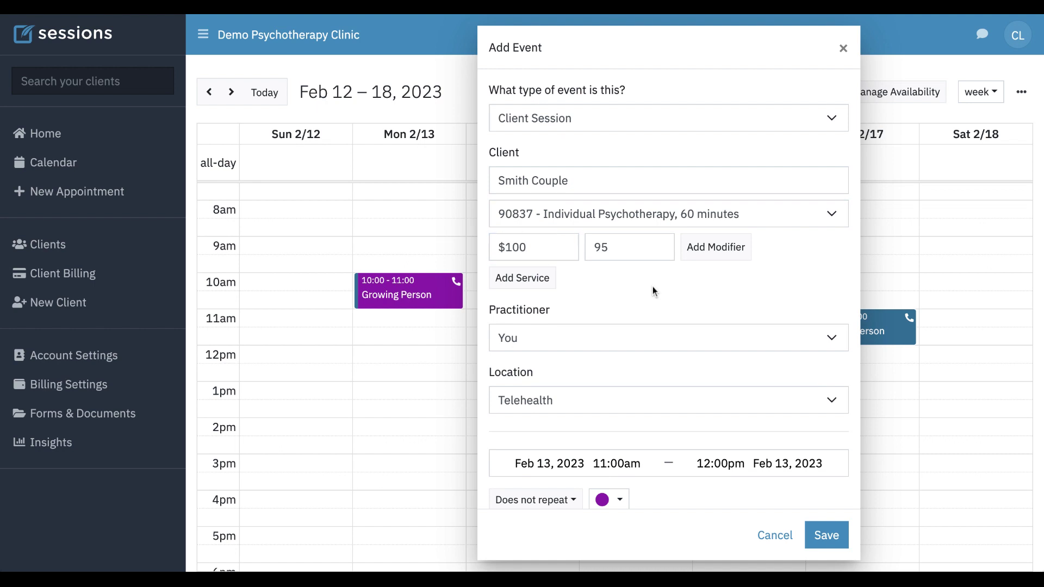
{"action": "scroll", "coordinate": [653, 286], "scroll_direction": "down", "scroll_amount": 3}
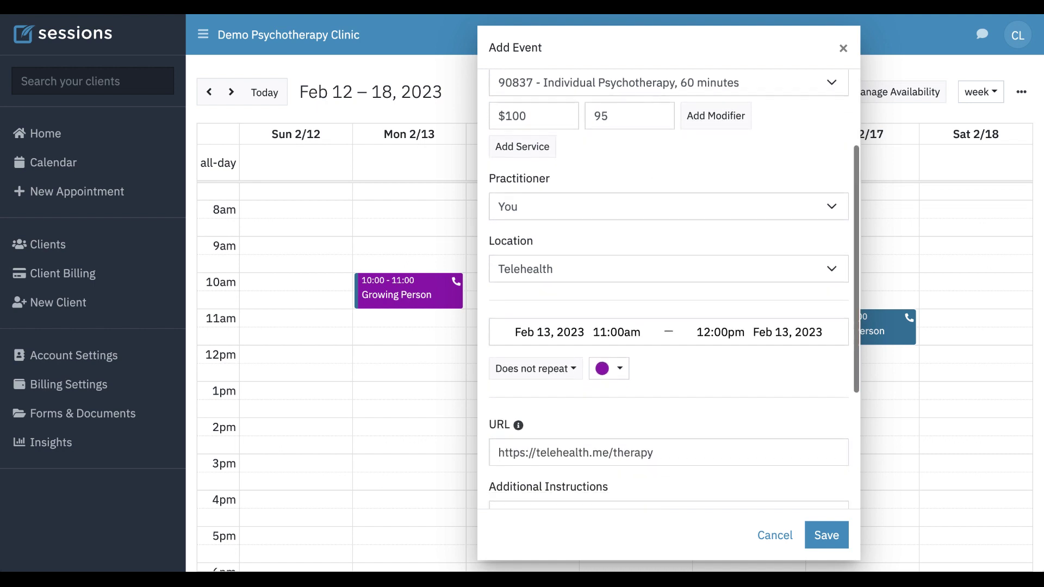
{"action": "scroll", "coordinate": [669, 293], "scroll_direction": "down", "scroll_amount": 3}
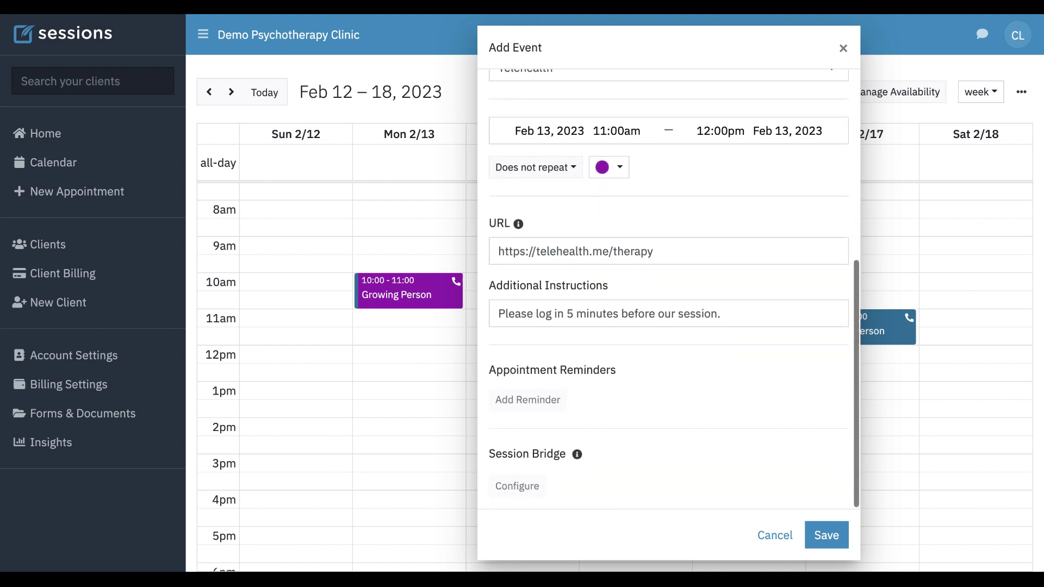
{"action": "mouse_move", "coordinate": [534, 401]}
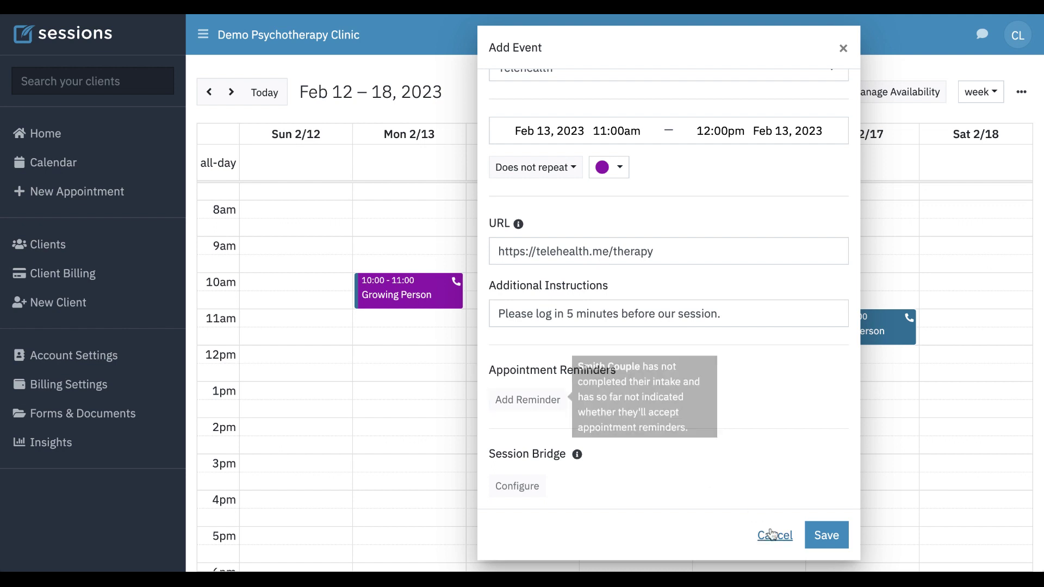
Save the Feb 13 appointment and open the couple client's page from Clients.
{"action": "left_click", "coordinate": [827, 539]}
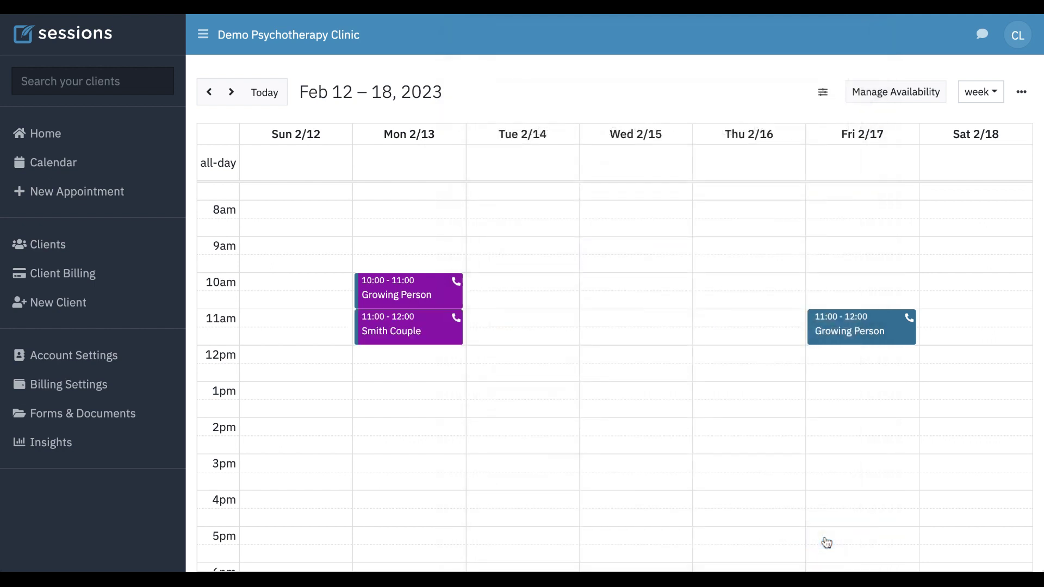
{"action": "left_click", "coordinate": [61, 243]}
{"action": "scroll", "coordinate": [517, 343], "scroll_direction": "down", "scroll_amount": 2}
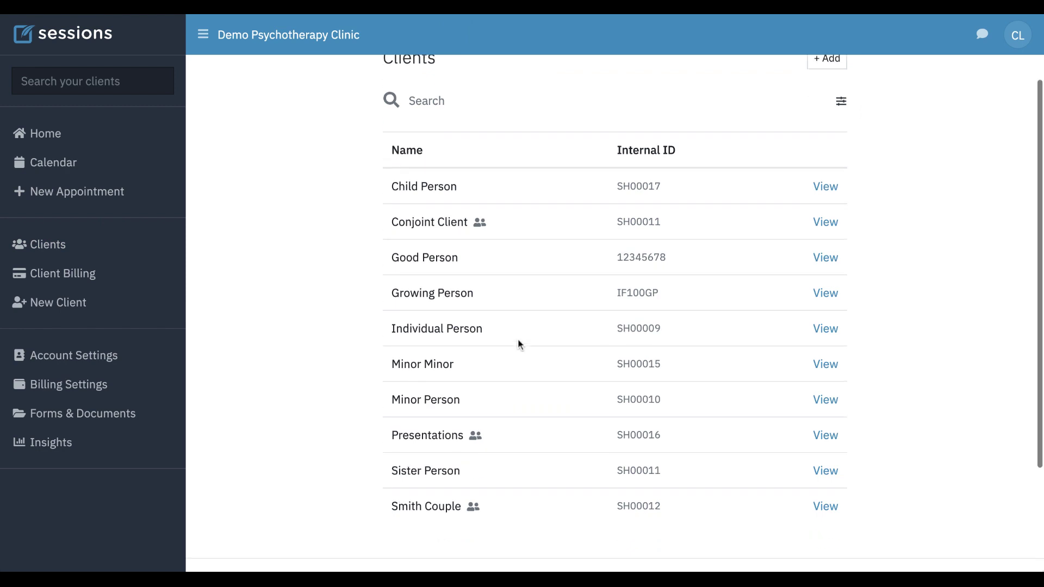
{"action": "left_click", "coordinate": [826, 492]}
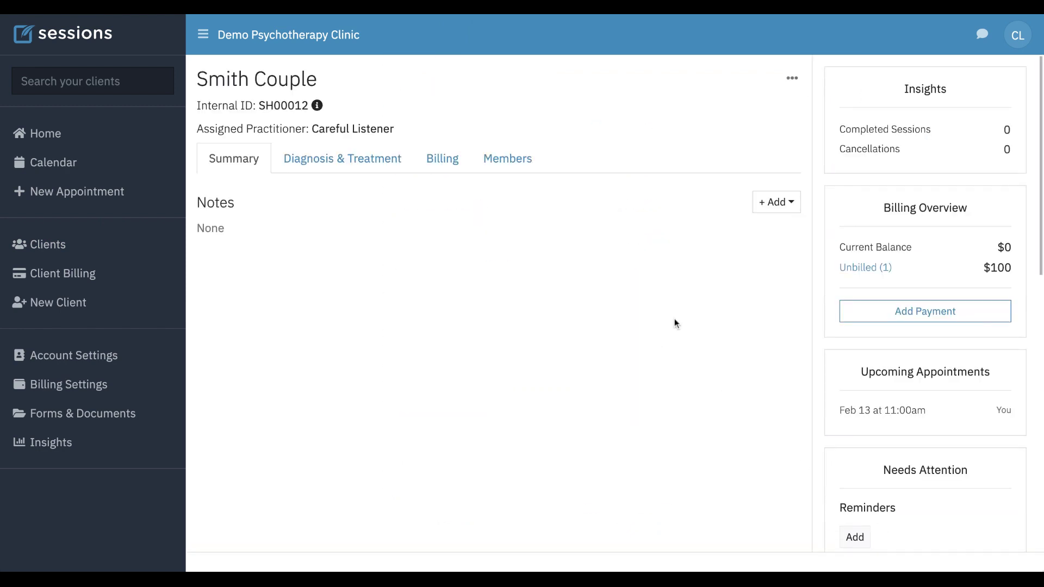
Turn on appointment reminders for a couple member, then open the other member's client page.
{"action": "left_click", "coordinate": [512, 162]}
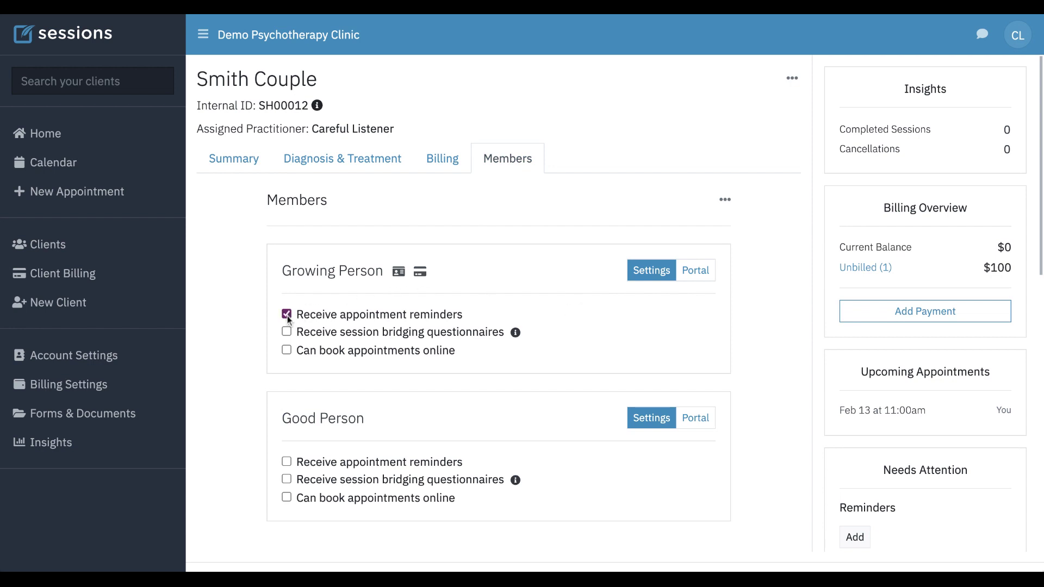
{"action": "left_click", "coordinate": [288, 462]}
{"action": "left_click", "coordinate": [338, 275]}
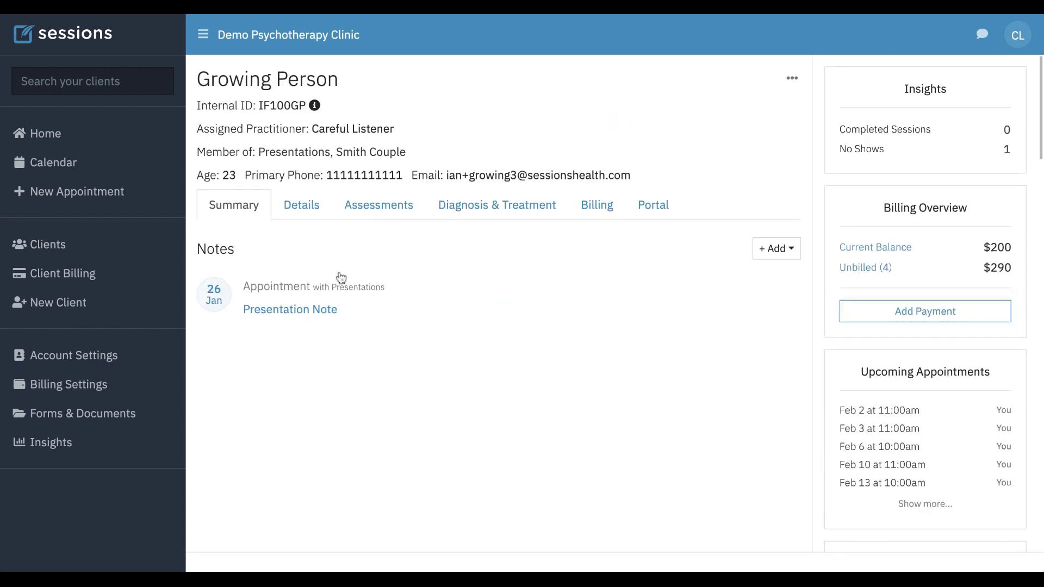
Show the client's Details tab and scroll through contact and reminder preferences.
{"action": "left_click", "coordinate": [303, 206]}
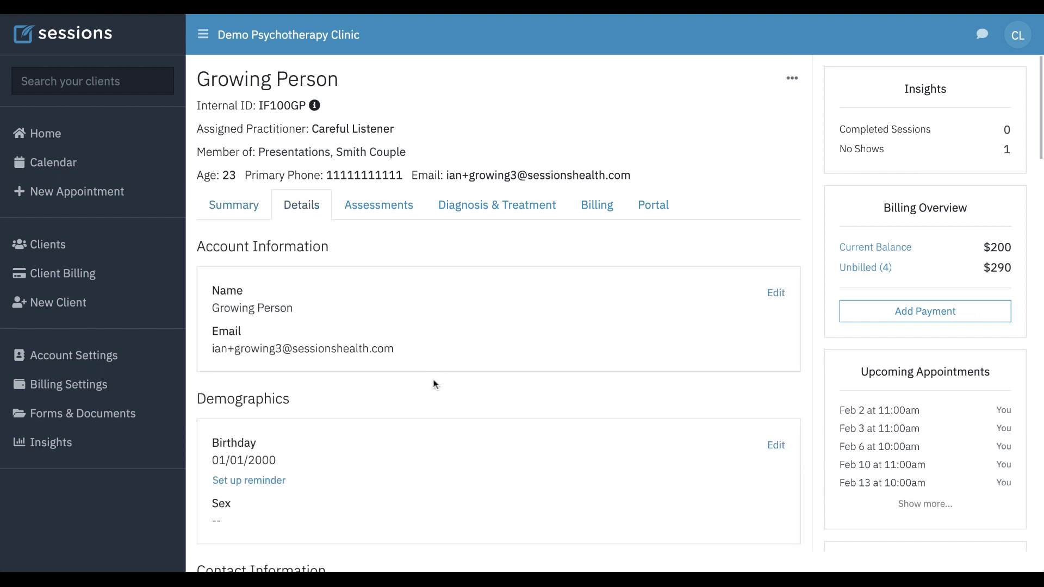
{"action": "scroll", "coordinate": [434, 384], "scroll_direction": "down", "scroll_amount": 2}
{"action": "scroll", "coordinate": [433, 384], "scroll_direction": "up", "scroll_amount": 2}
{"action": "scroll", "coordinate": [402, 390], "scroll_direction": "down", "scroll_amount": 5}
{"action": "scroll", "coordinate": [402, 390], "scroll_direction": "down", "scroll_amount": 6}
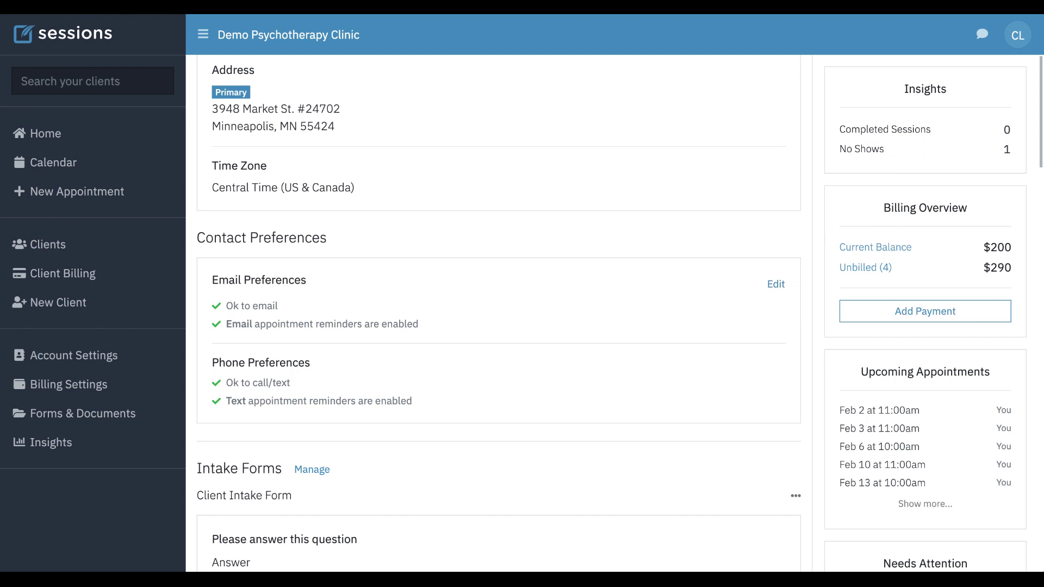
{"action": "scroll", "coordinate": [519, 204], "scroll_direction": "up", "scroll_amount": 10}
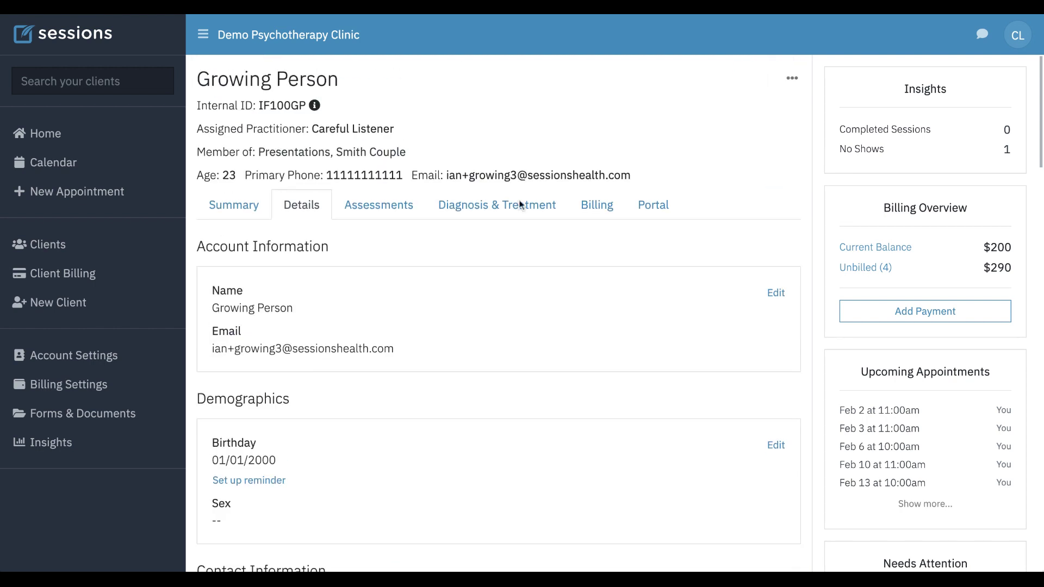
Open the couple client's individual member record and view its account details.
{"action": "left_click", "coordinate": [377, 154]}
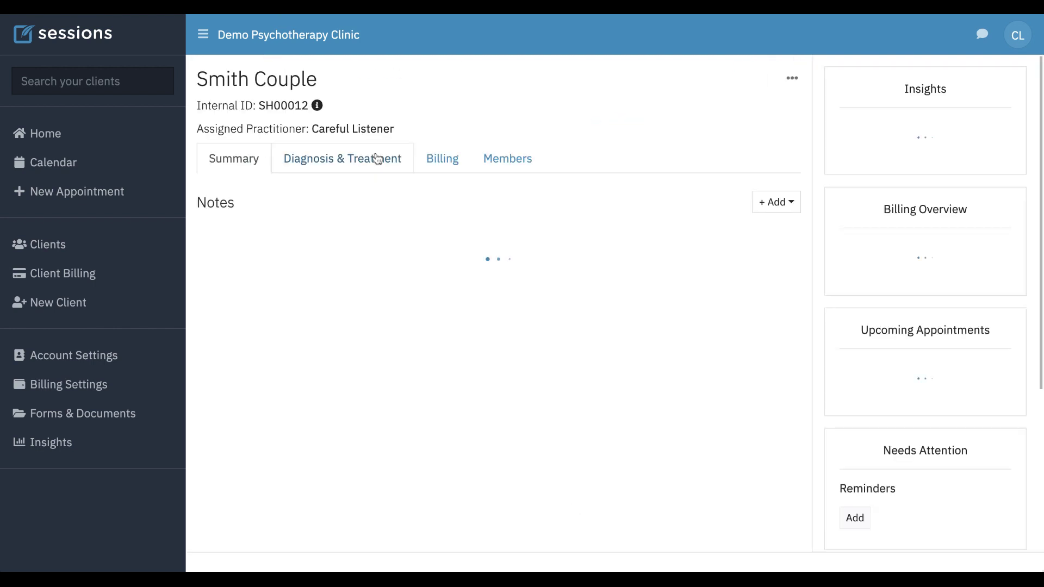
{"action": "left_click", "coordinate": [513, 158]}
{"action": "left_click", "coordinate": [332, 419]}
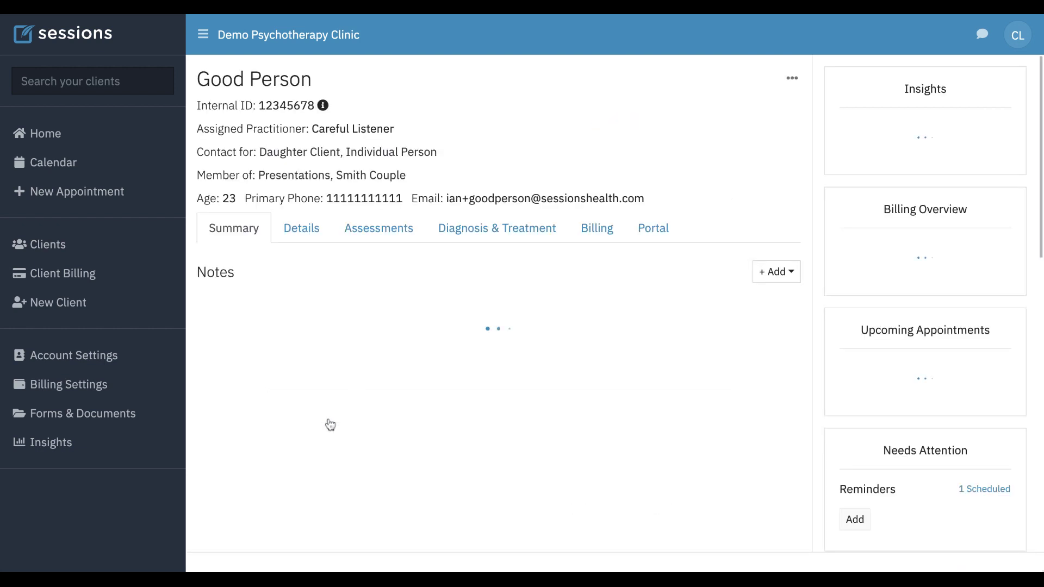
{"action": "left_click", "coordinate": [302, 228]}
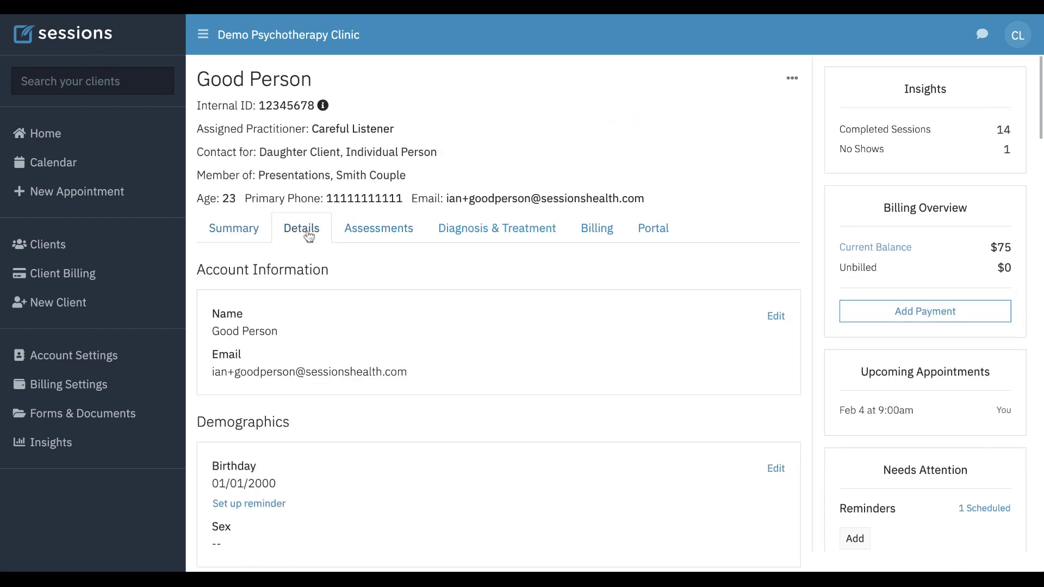
{"action": "scroll", "coordinate": [388, 412], "scroll_direction": "down", "scroll_amount": 8}
{"action": "scroll", "coordinate": [387, 411], "scroll_direction": "down", "scroll_amount": 4}
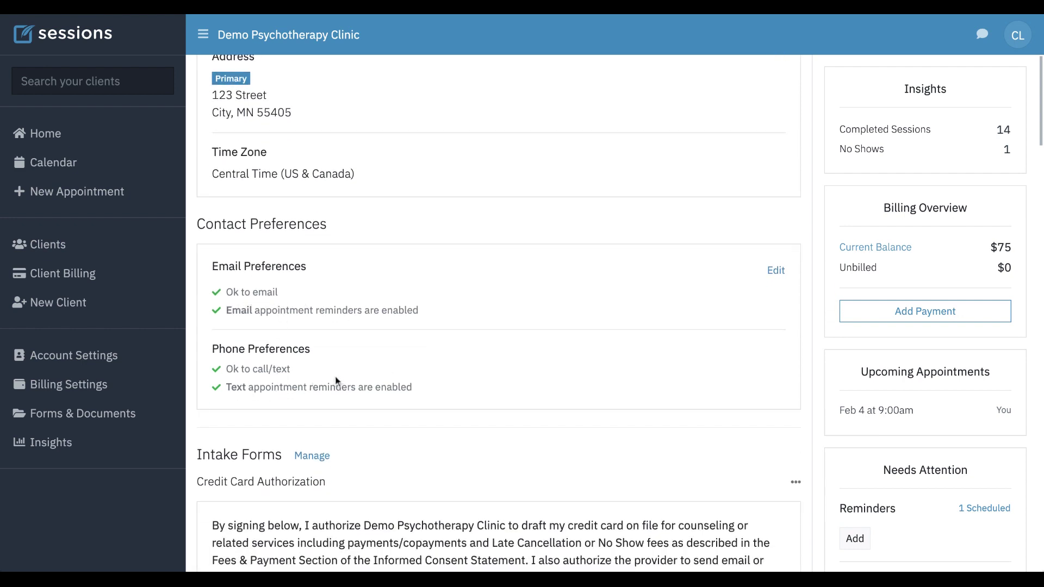
Turn off email appointment reminders in the member's contact preferences, keeping text reminders, and save.
{"action": "left_click", "coordinate": [776, 270]}
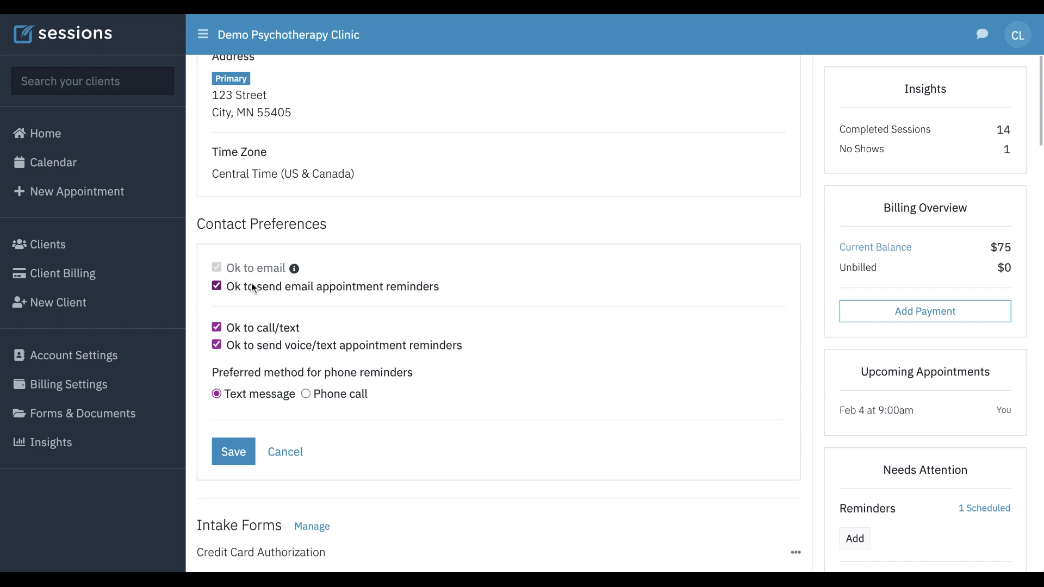
{"action": "left_click", "coordinate": [217, 288]}
{"action": "left_click", "coordinate": [237, 452]}
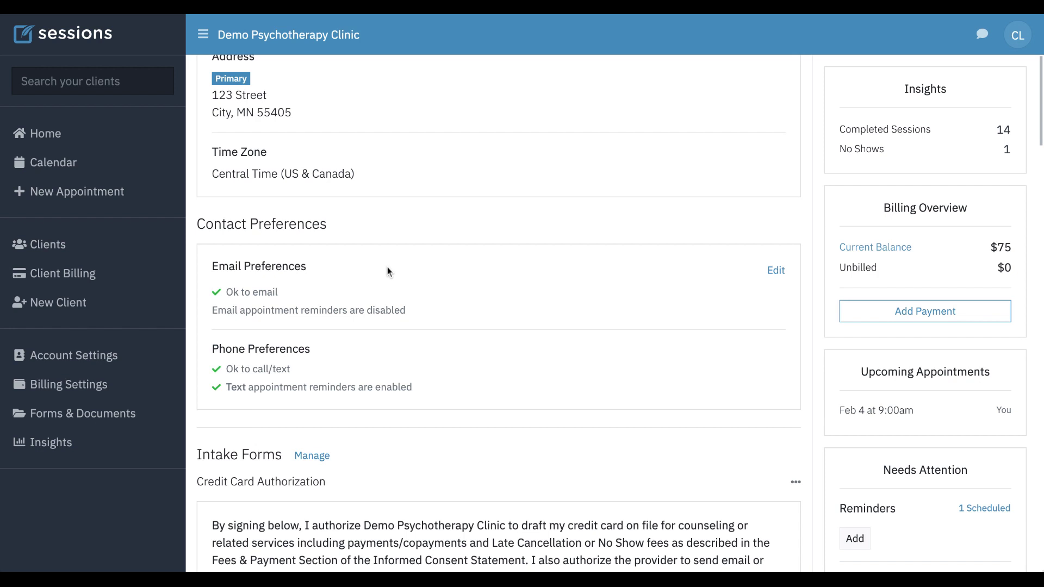
{"action": "scroll", "coordinate": [387, 270], "scroll_direction": "up", "scroll_amount": 4}
{"action": "scroll", "coordinate": [388, 270], "scroll_direction": "down", "scroll_amount": 3}
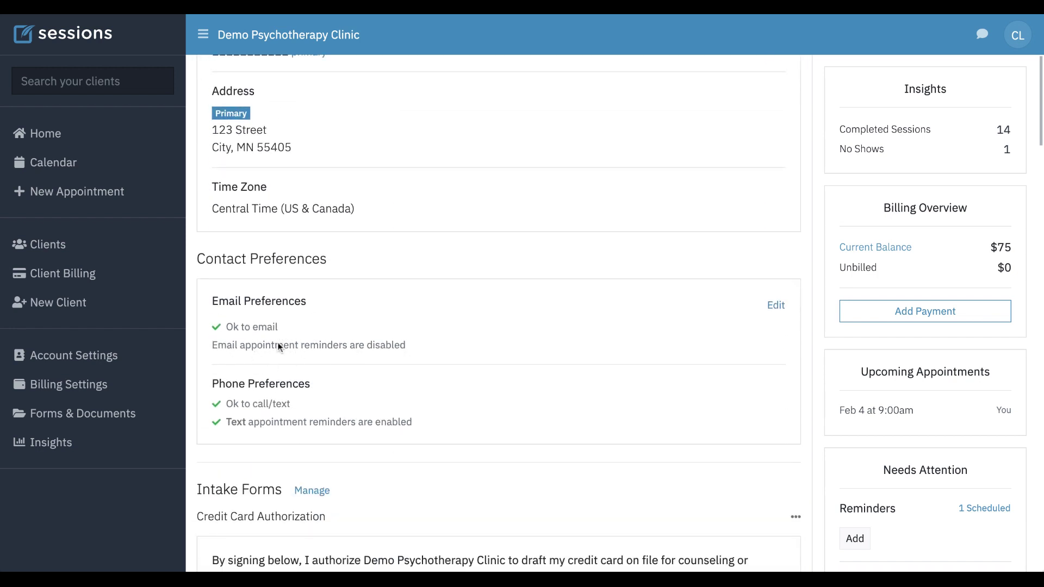
{"action": "scroll", "coordinate": [410, 230], "scroll_direction": "up", "scroll_amount": 6}
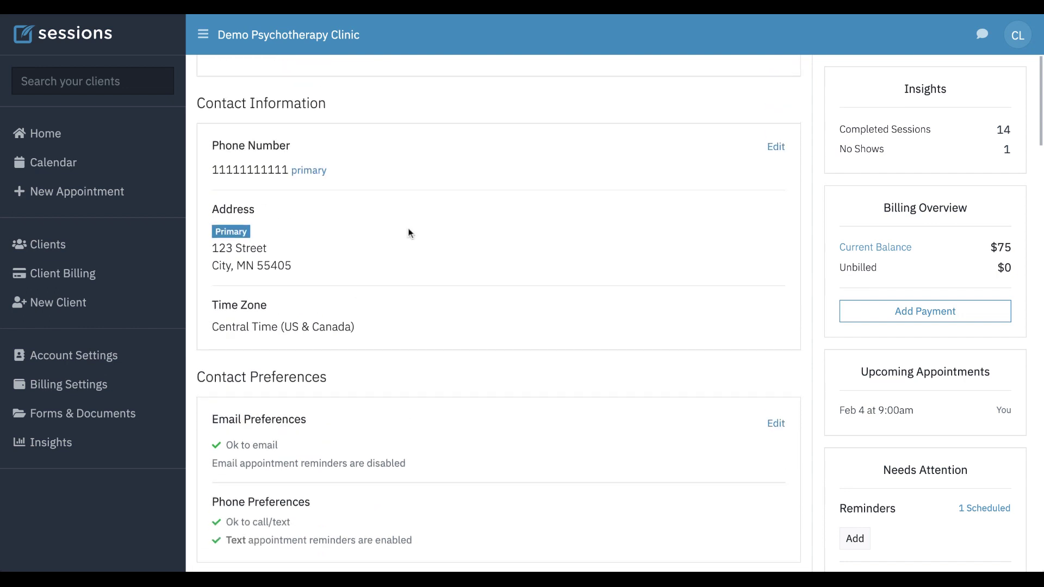
Move the calendar to the Feb 12–18 week and start editing the couple's appointment.
{"action": "left_click", "coordinate": [65, 169]}
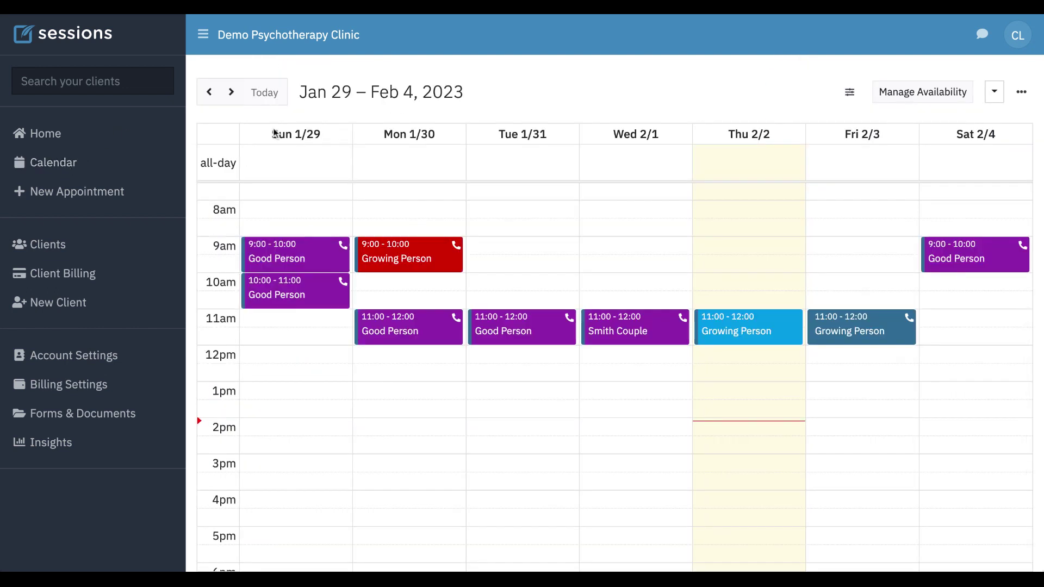
{"action": "left_click", "coordinate": [232, 98]}
{"action": "left_click", "coordinate": [232, 98]}
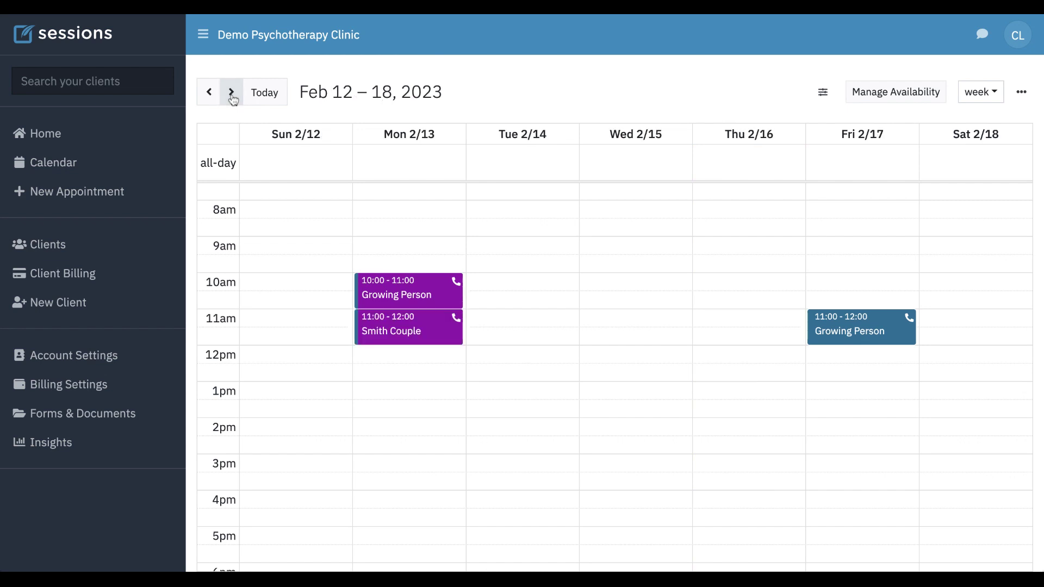
{"action": "left_click", "coordinate": [423, 337]}
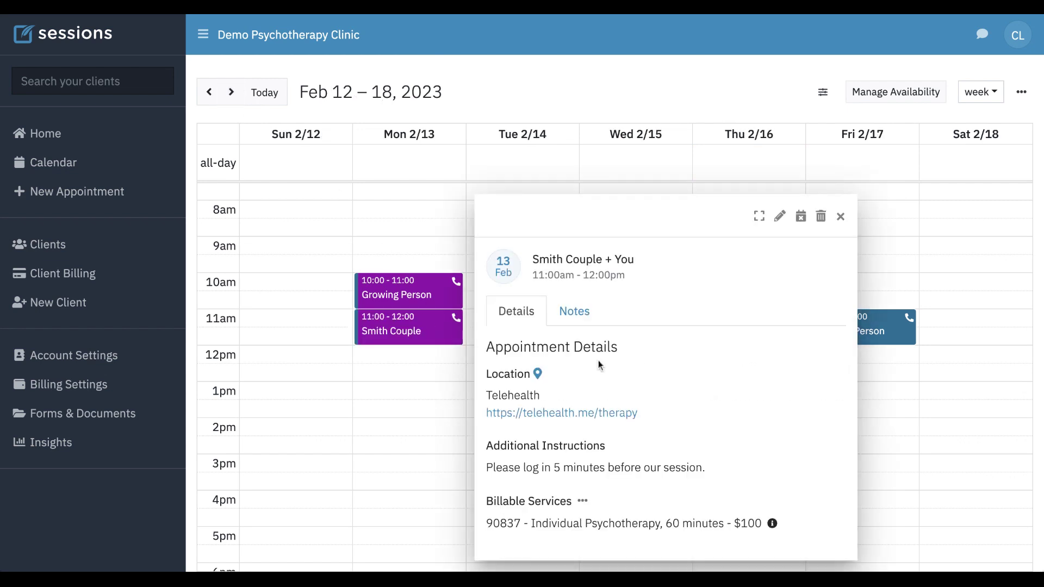
{"action": "left_click", "coordinate": [780, 216]}
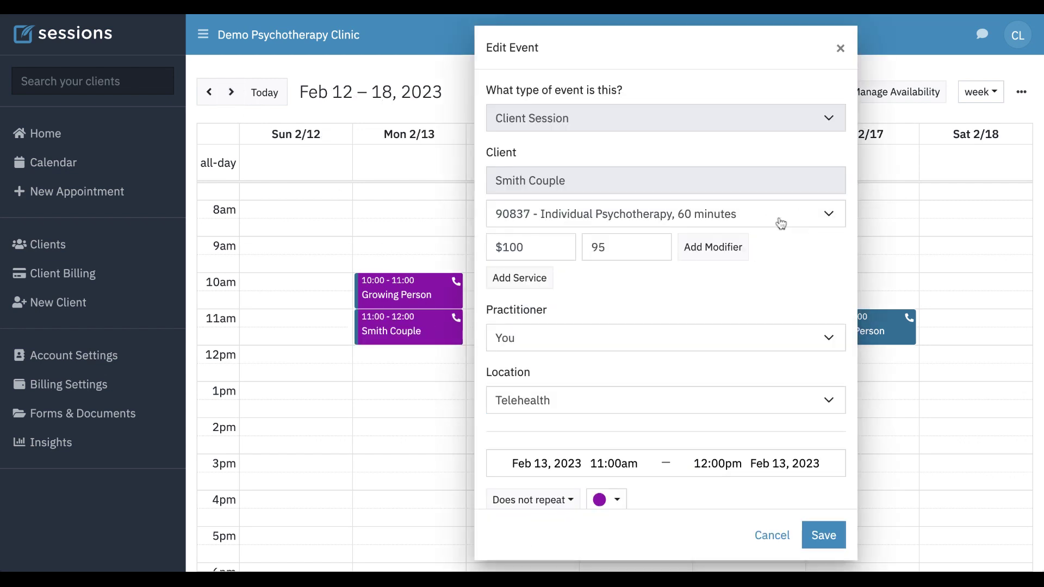
Add three reminders to the appointment: an email, a text message, and a third one.
{"action": "scroll", "coordinate": [656, 379], "scroll_direction": "down", "scroll_amount": 4}
{"action": "scroll", "coordinate": [658, 382], "scroll_direction": "down", "scroll_amount": 3}
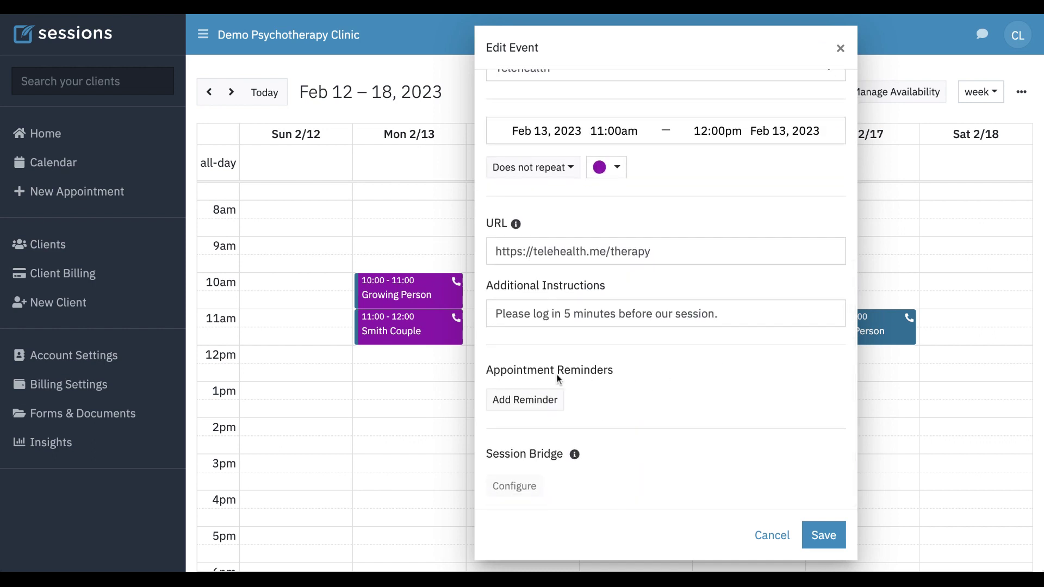
{"action": "left_click", "coordinate": [532, 400]}
{"action": "left_click", "coordinate": [512, 434]}
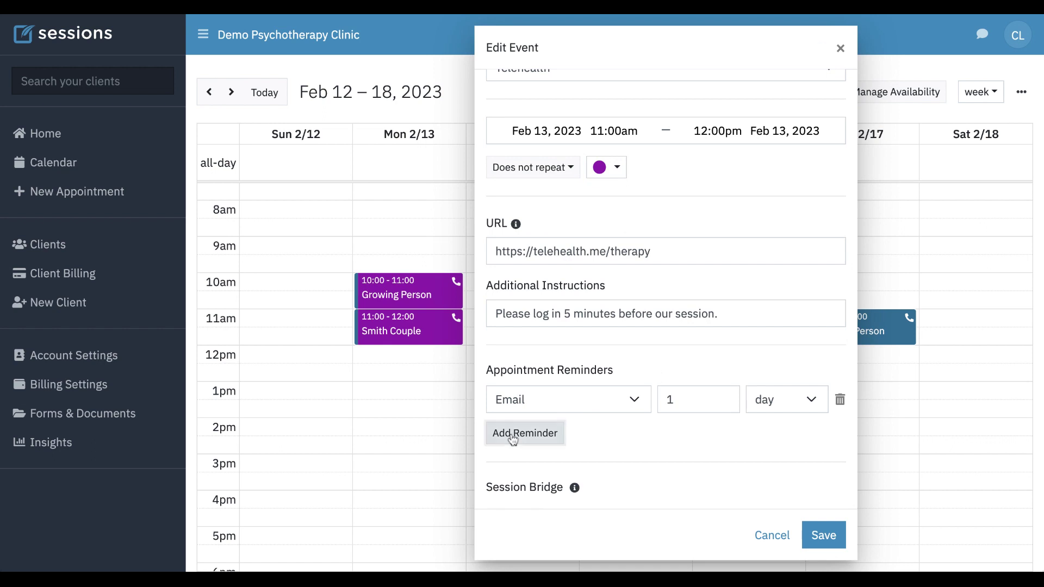
{"action": "left_click", "coordinate": [522, 468]}
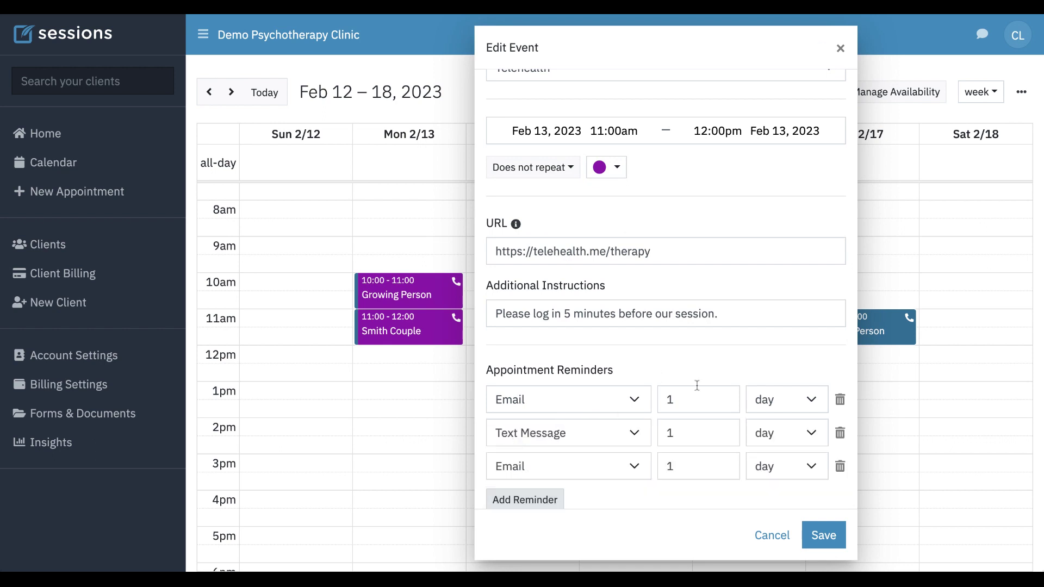
{"action": "scroll", "coordinate": [698, 387], "scroll_direction": "down", "scroll_amount": 2}
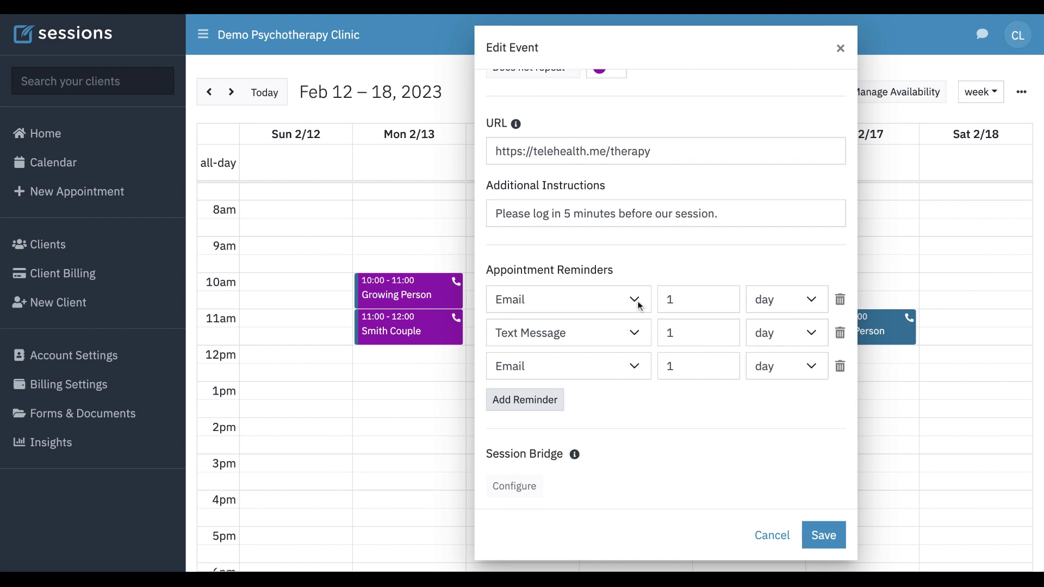
Set the reminders to email 1 week, text 1 day and email 3 days before, then save.
{"action": "left_click", "coordinate": [695, 300]}
{"action": "left_click", "coordinate": [784, 306]}
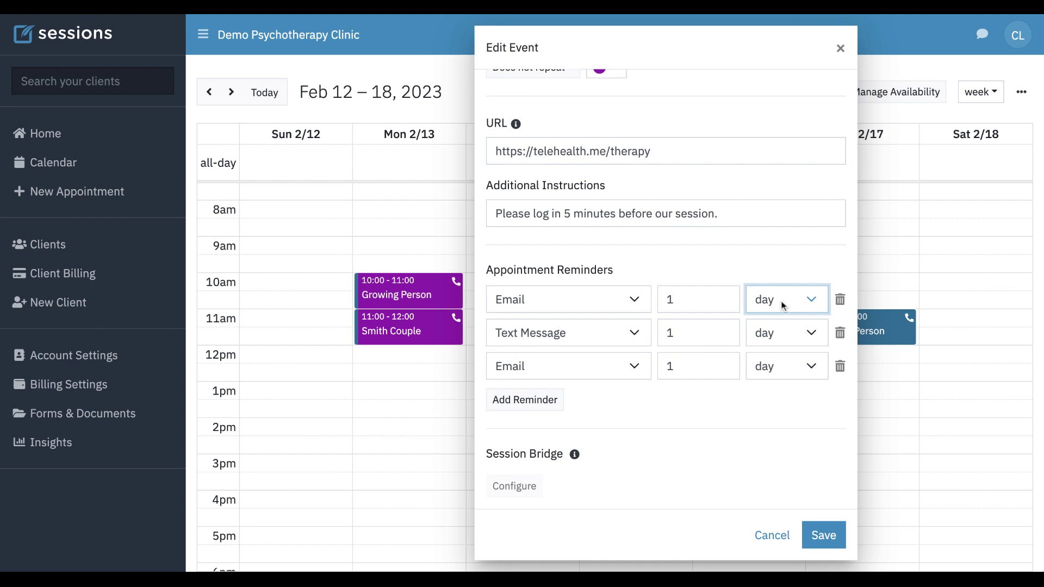
{"action": "left_click", "coordinate": [780, 332]}
{"action": "left_click", "coordinate": [694, 333]}
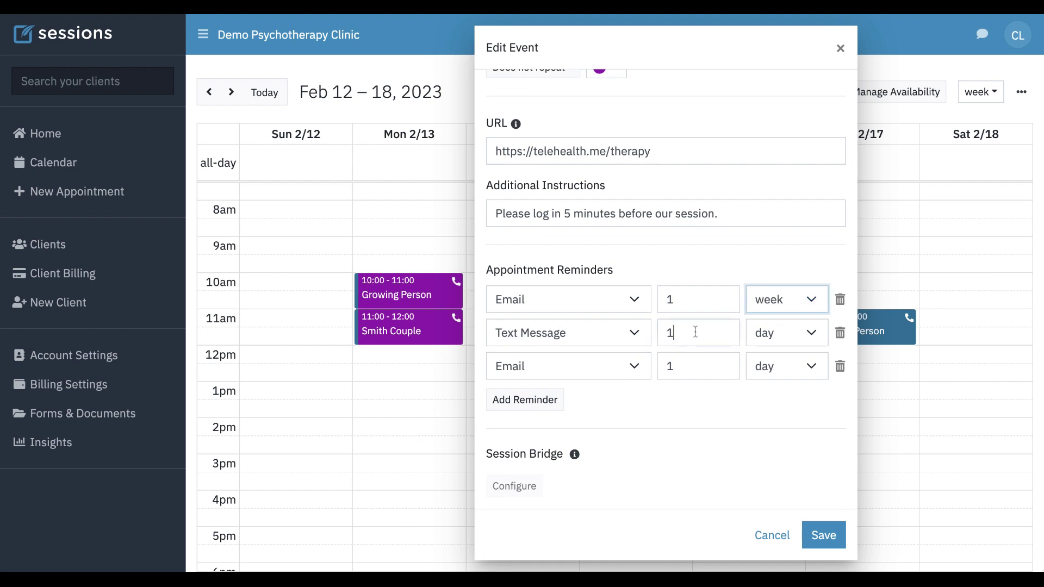
{"action": "left_click", "coordinate": [690, 373]}
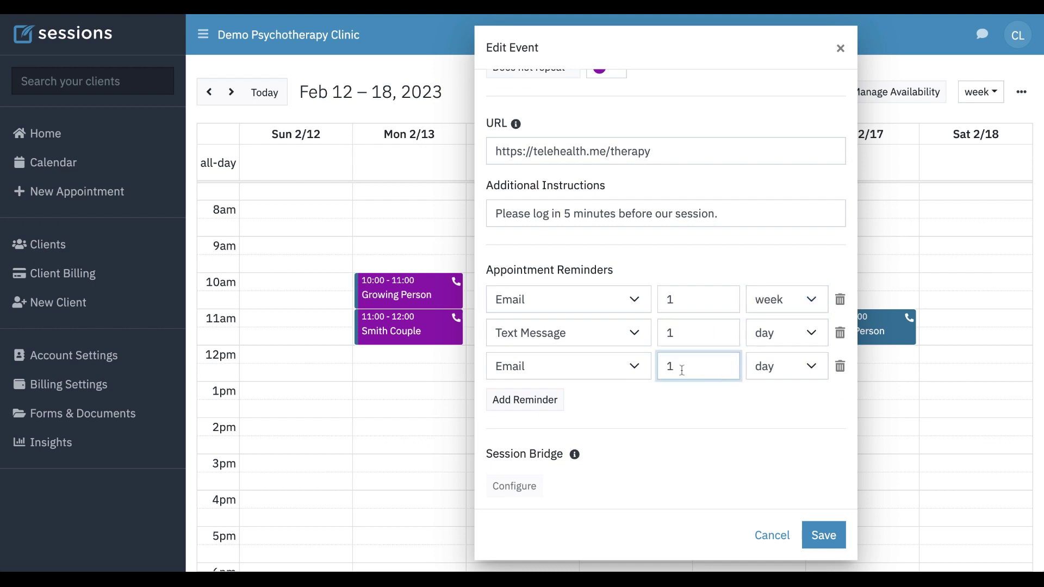
{"action": "key", "text": "BackSpace"}
{"action": "type", "text": "3"}
{"action": "left_click", "coordinate": [718, 416]}
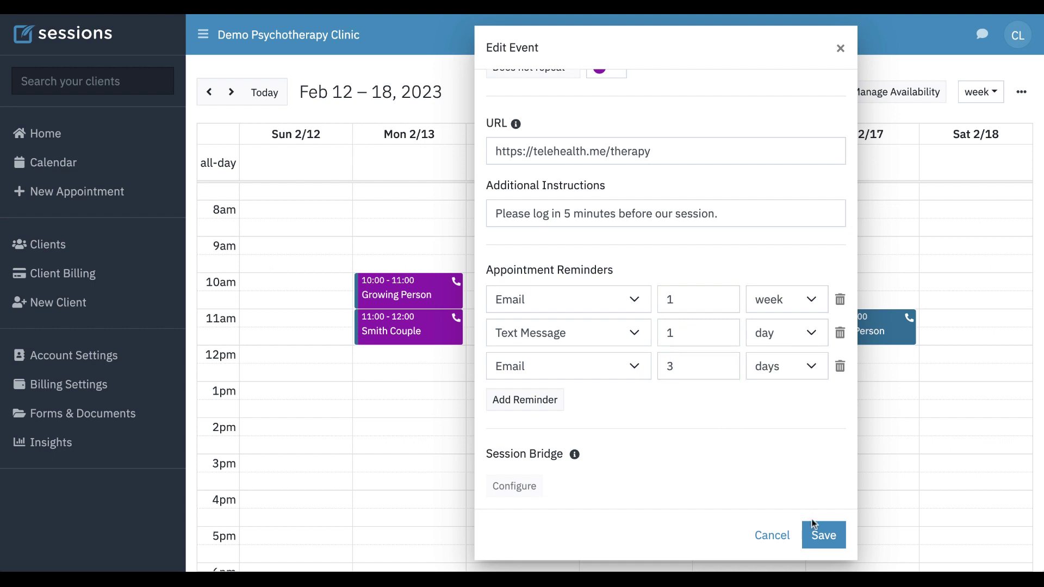
{"action": "left_click", "coordinate": [820, 533]}
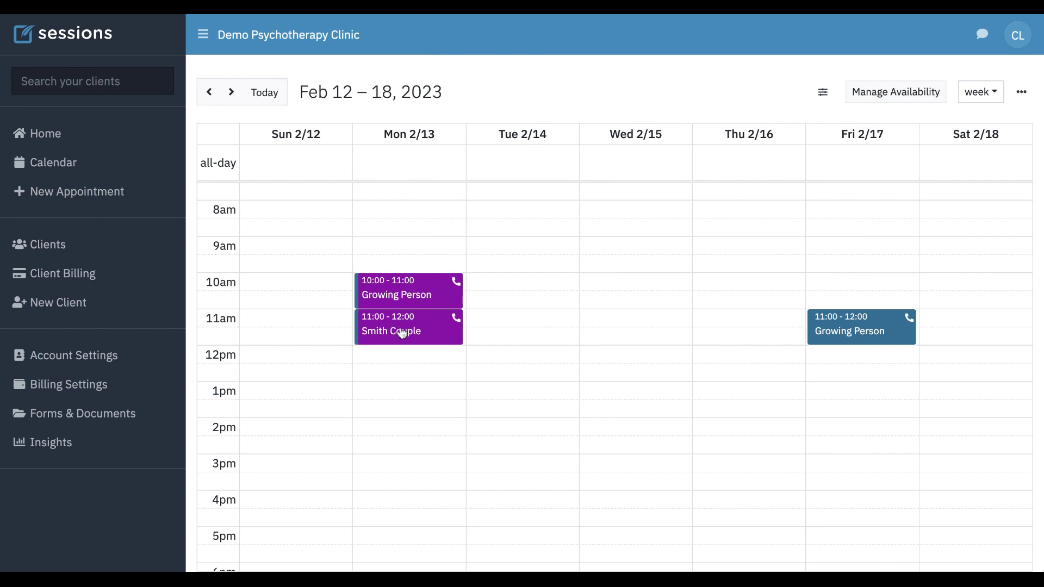
{"action": "left_click", "coordinate": [401, 333]}
{"action": "scroll", "coordinate": [633, 328], "scroll_direction": "down", "scroll_amount": 1}
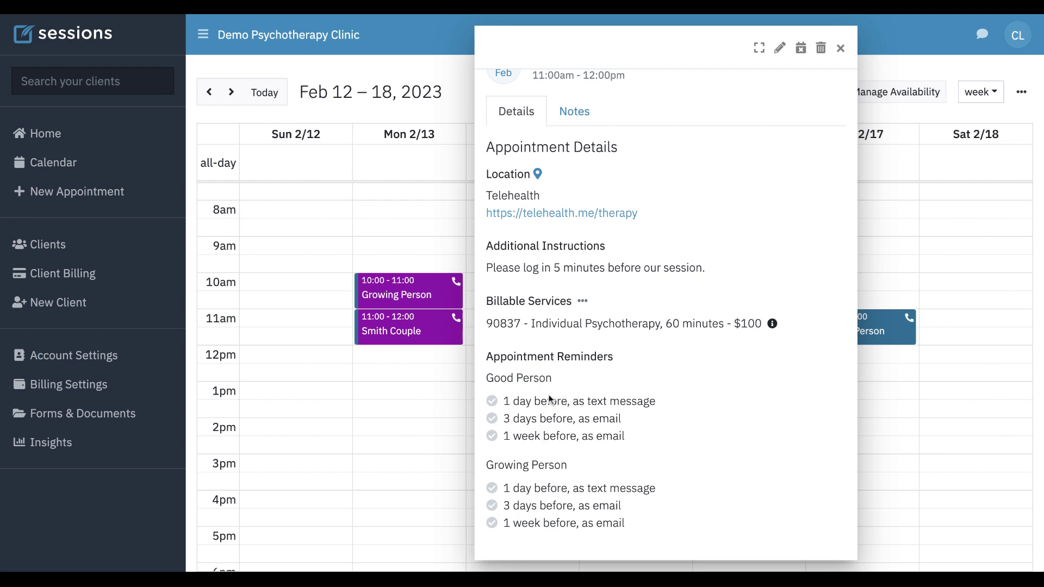
{"action": "mouse_move", "coordinate": [493, 403]}
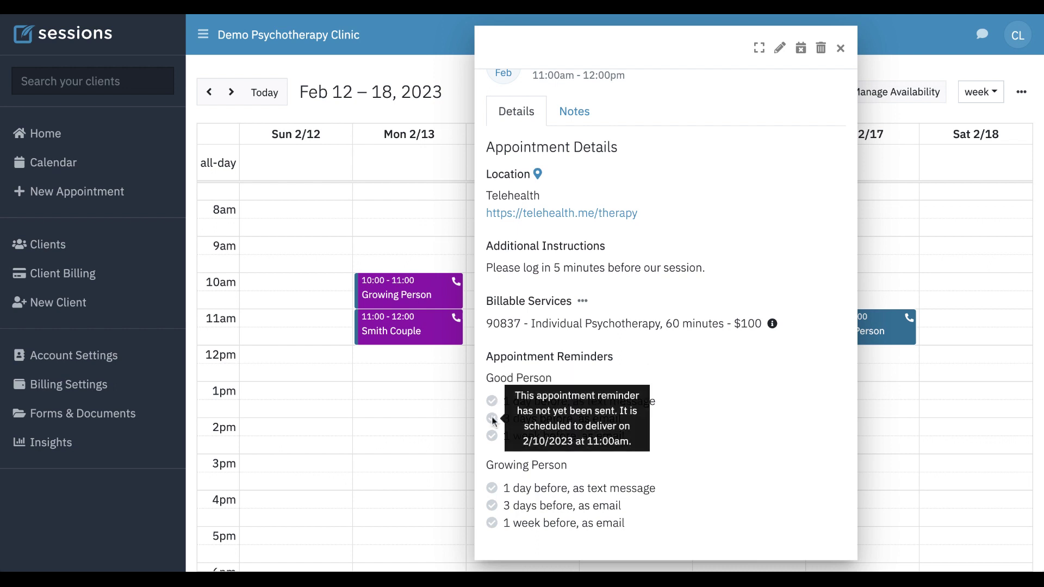
{"action": "mouse_move", "coordinate": [492, 437]}
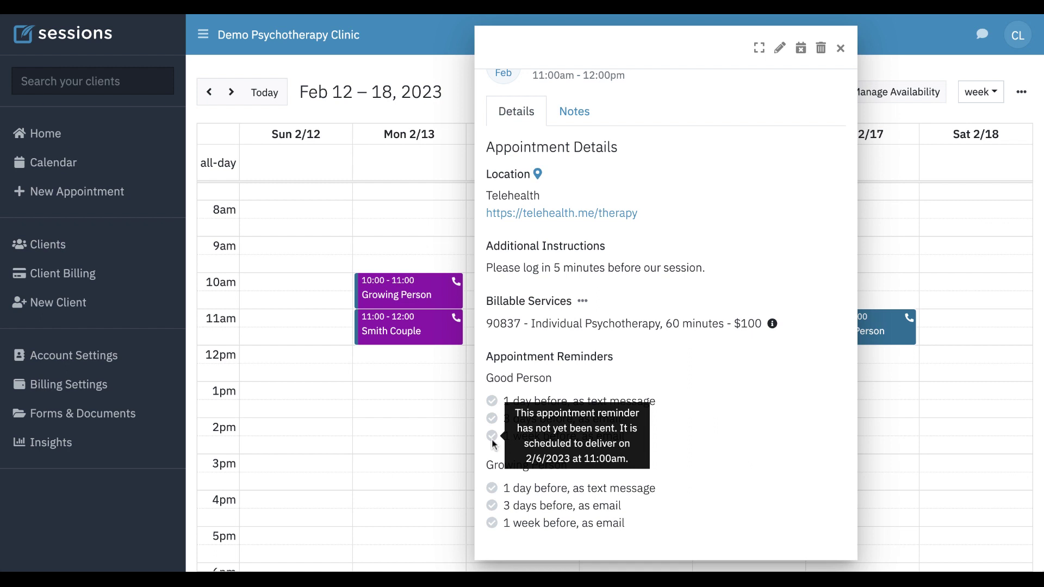
{"action": "mouse_move", "coordinate": [492, 506]}
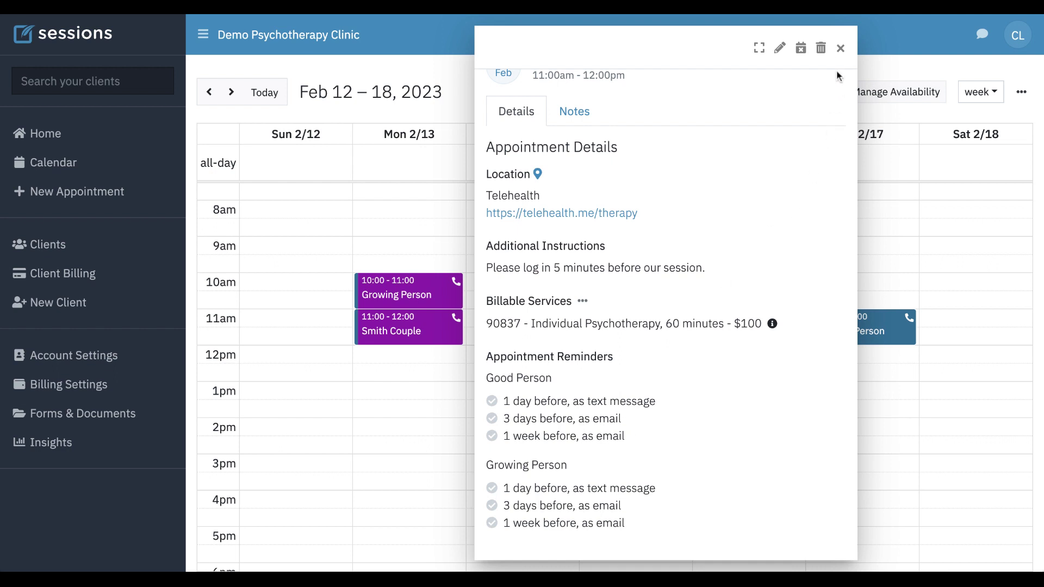
Go back to Feb 5–11 and check the sent status of the Mon 2/6 10:00 appointment's reminders.
{"action": "left_click", "coordinate": [841, 49]}
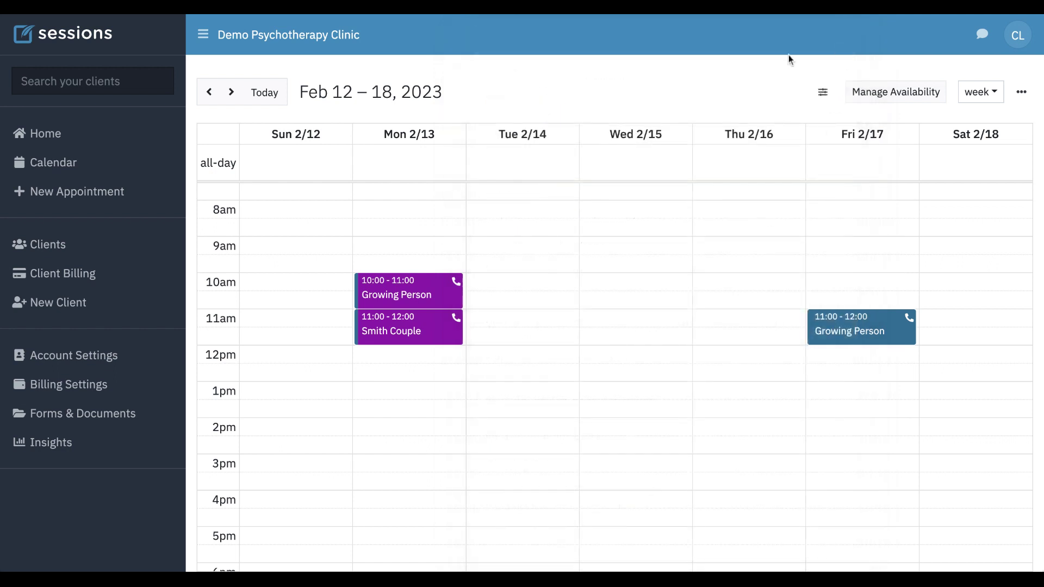
{"action": "left_click", "coordinate": [209, 93]}
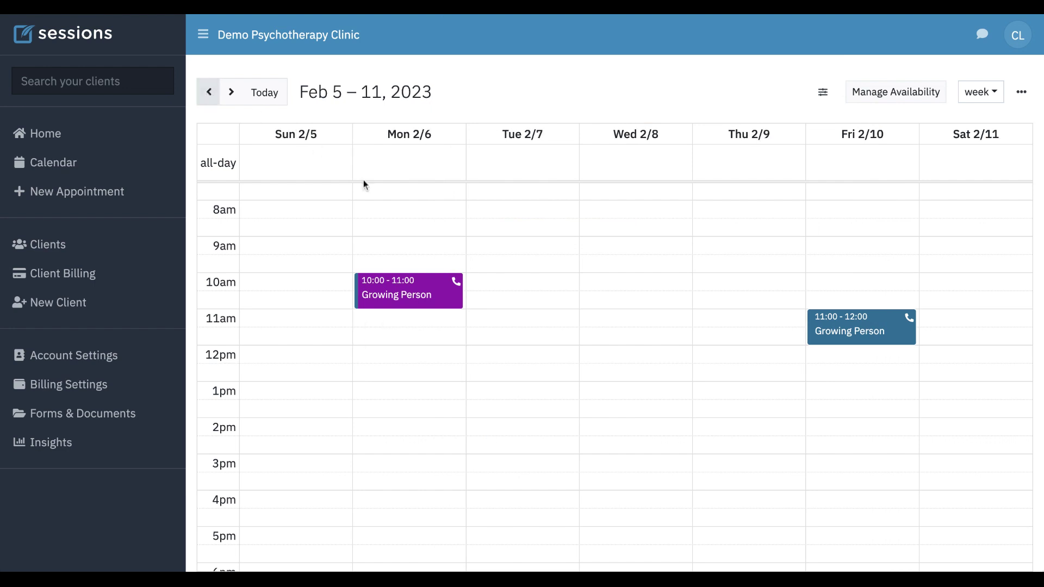
{"action": "left_click", "coordinate": [413, 287]}
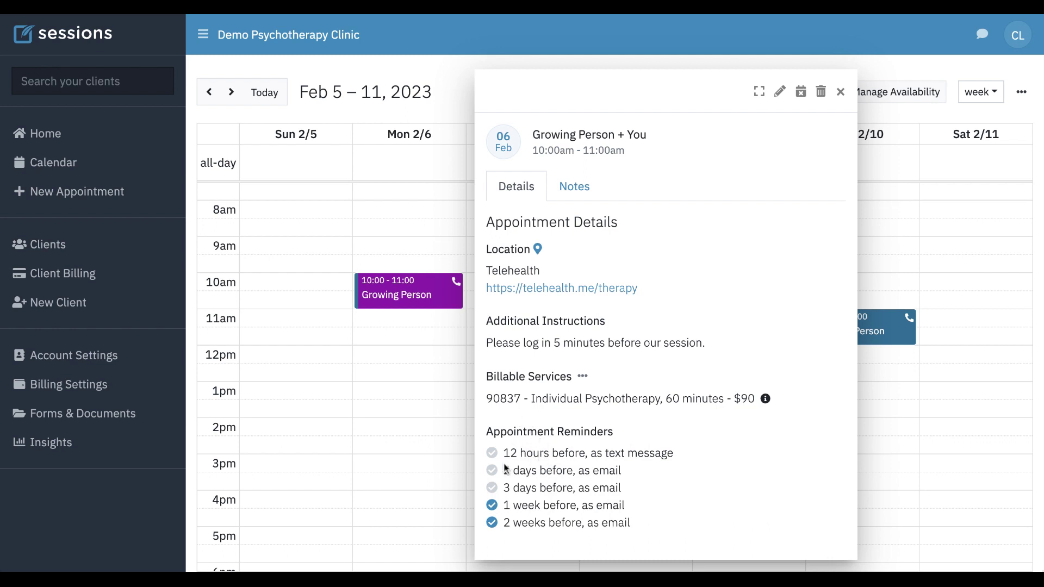
{"action": "mouse_move", "coordinate": [493, 454]}
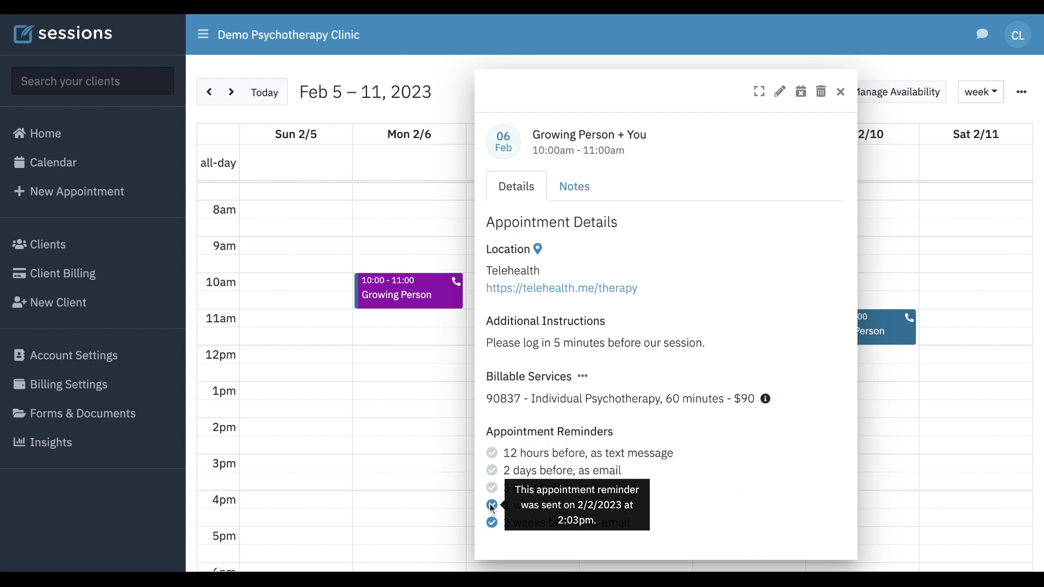
{"action": "left_click", "coordinate": [841, 92]}
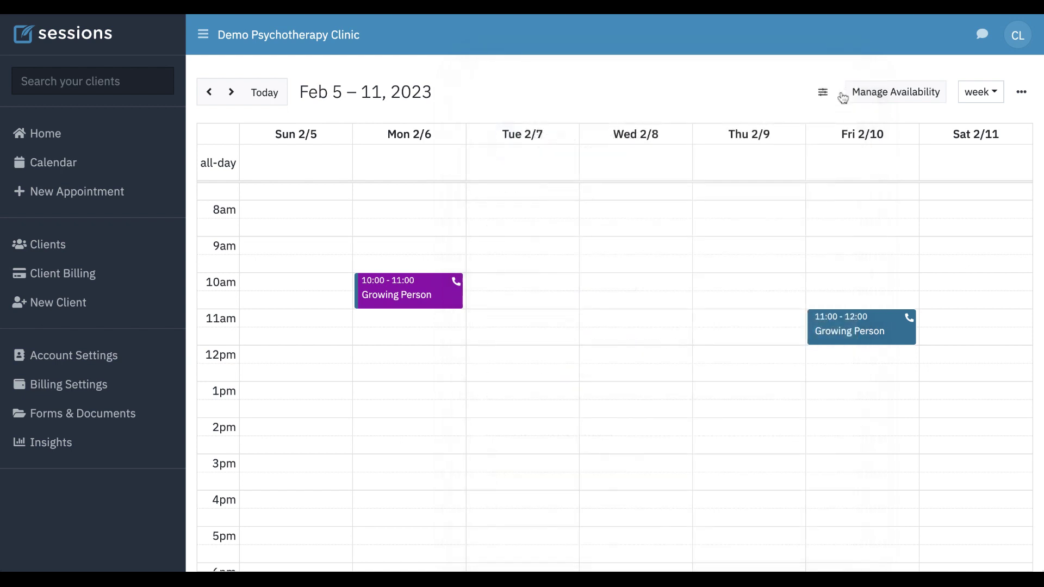
Go back to Jan 29 – Feb 4 and check the failed reminder on the Sun 1/29 9:00 appointment.
{"action": "left_click", "coordinate": [209, 93]}
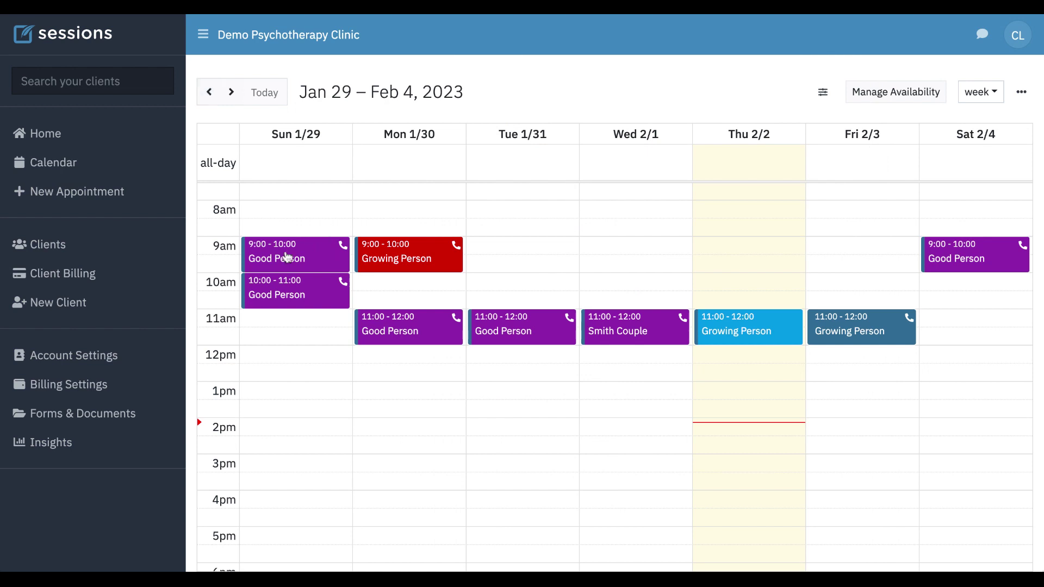
{"action": "left_click", "coordinate": [287, 257]}
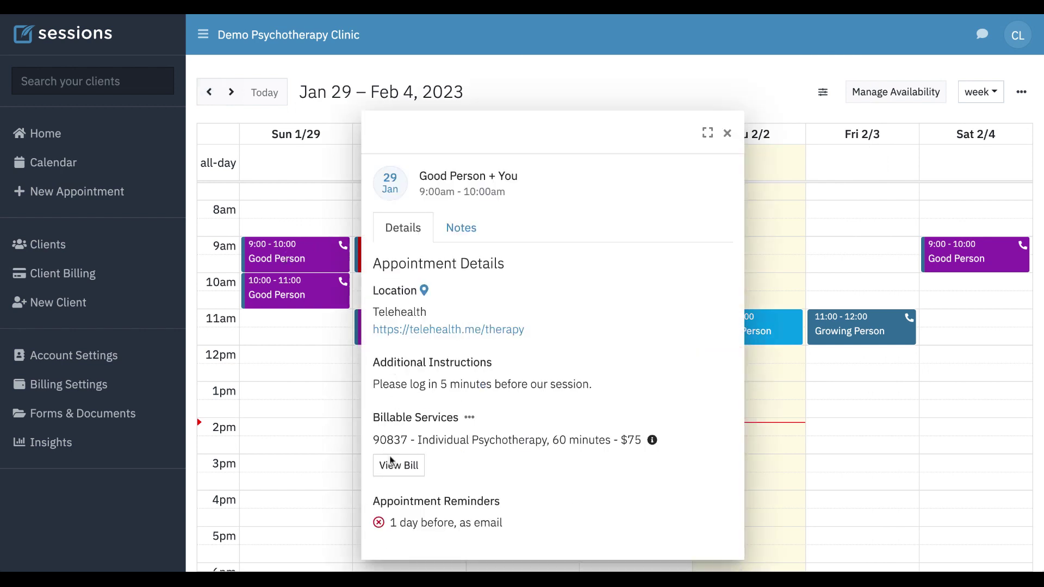
{"action": "mouse_move", "coordinate": [380, 524]}
{"action": "left_click", "coordinate": [727, 134]}
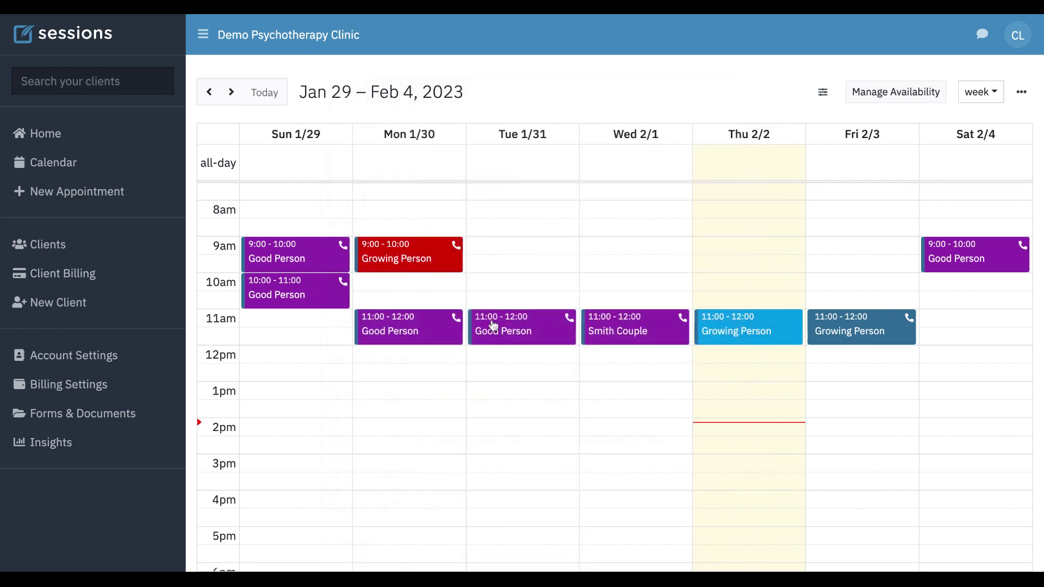
{"action": "left_click", "coordinate": [755, 334]}
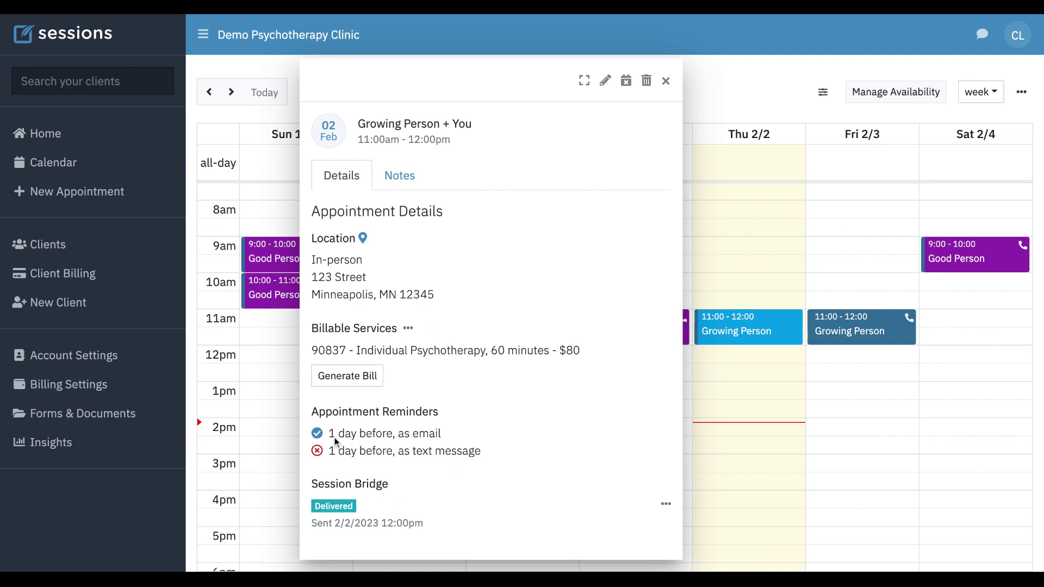
{"action": "mouse_move", "coordinate": [320, 436]}
{"action": "left_click", "coordinate": [666, 82]}
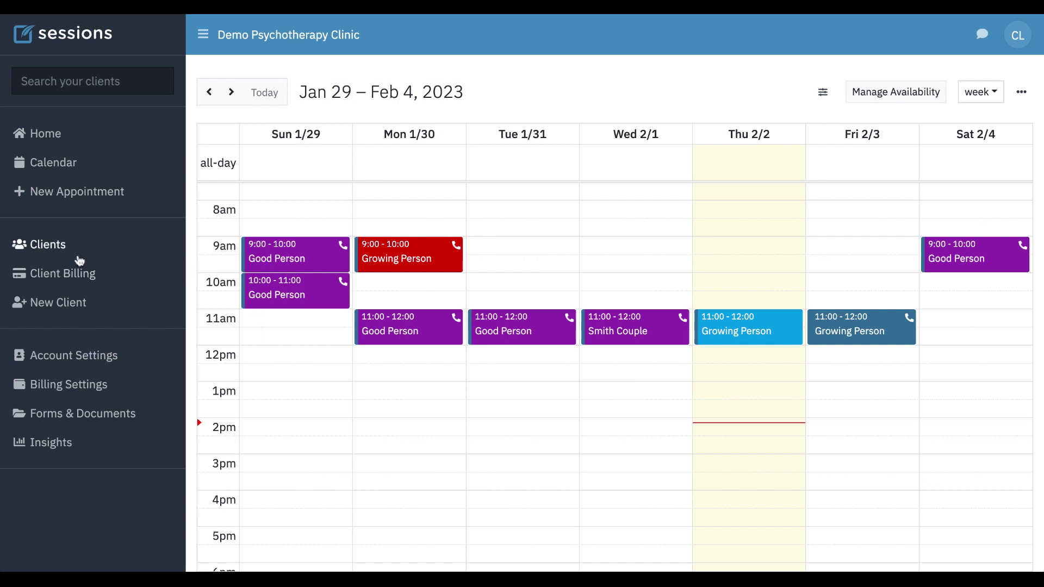
From the Clients list, open the client's Details tab and scroll to Appointment Reminder Settings.
{"action": "left_click", "coordinate": [48, 246]}
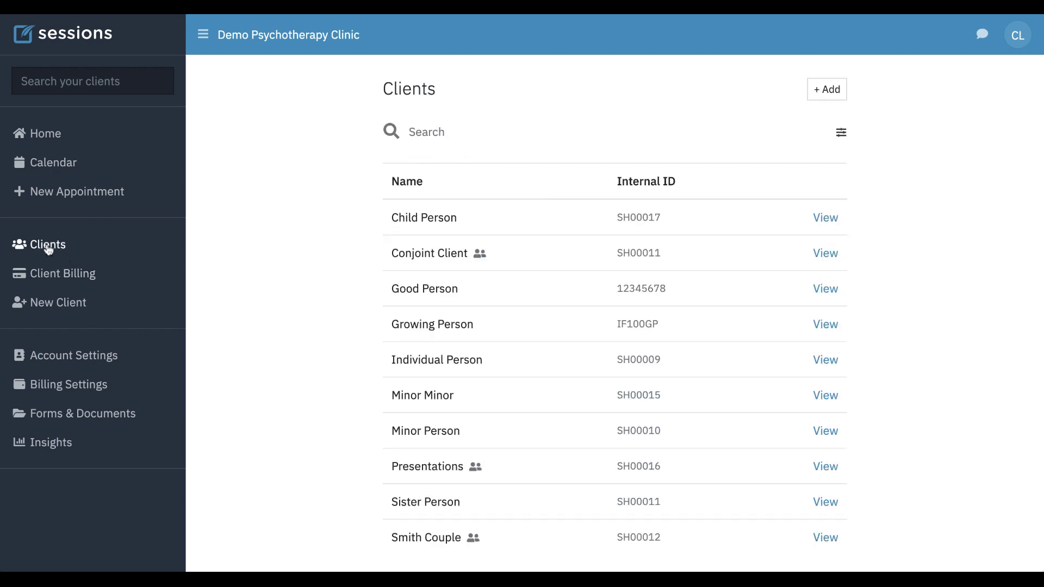
{"action": "left_click", "coordinate": [830, 290]}
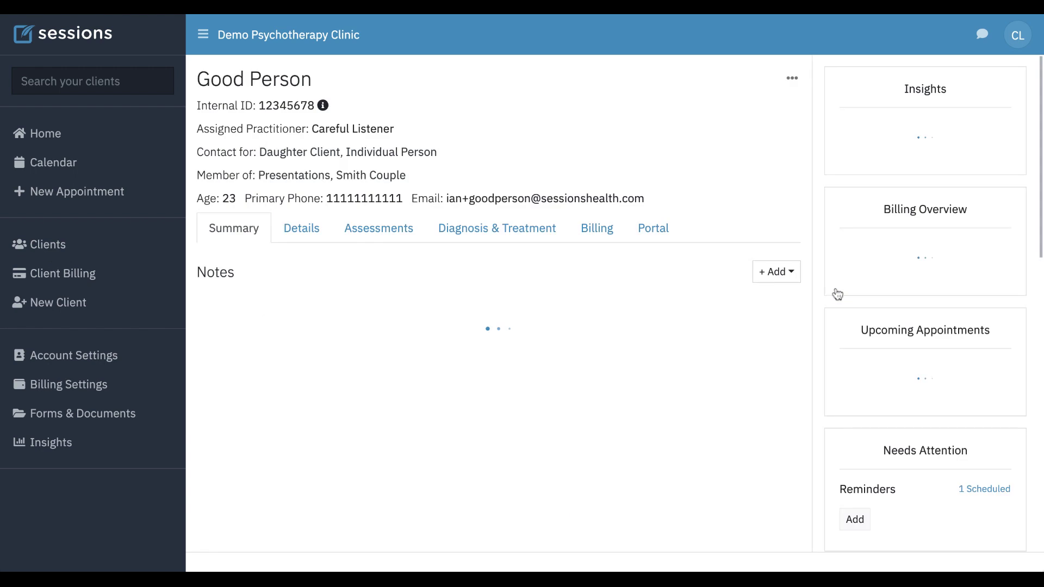
{"action": "left_click", "coordinate": [306, 235]}
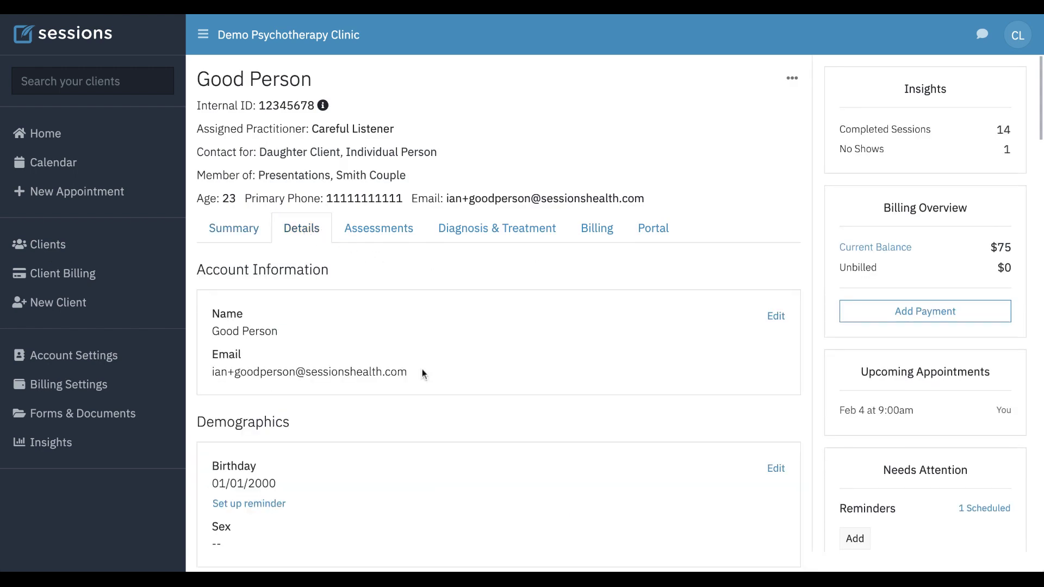
{"action": "scroll", "coordinate": [422, 370], "scroll_direction": "down", "scroll_amount": 10}
{"action": "scroll", "coordinate": [422, 374], "scroll_direction": "down", "scroll_amount": 15}
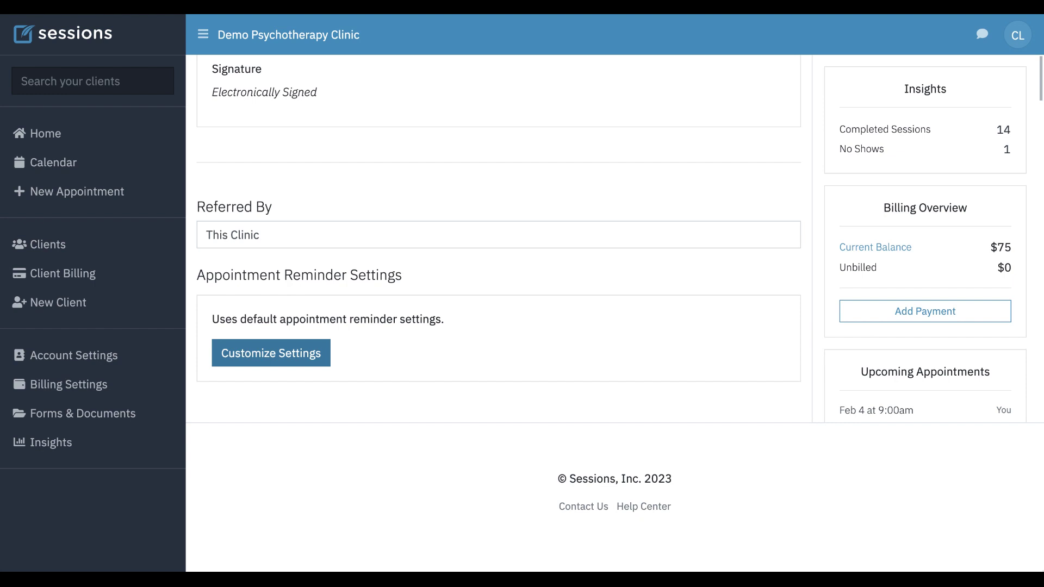
Customize the client's reminder settings, review the email template, and open the section's '...' options menu.
{"action": "left_click", "coordinate": [270, 353]}
{"action": "scroll", "coordinate": [335, 392], "scroll_direction": "down", "scroll_amount": 2}
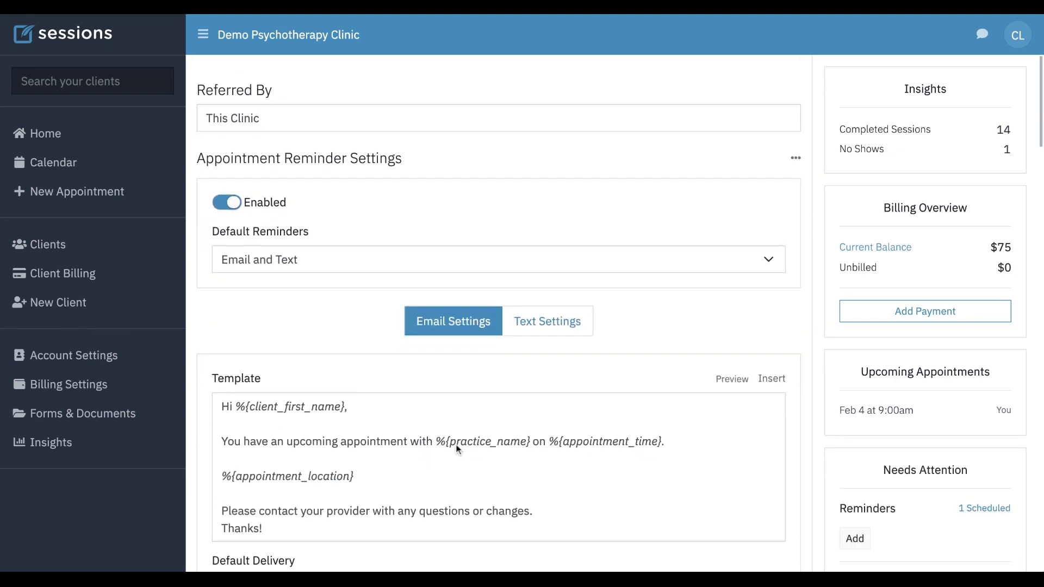
{"action": "left_click", "coordinate": [385, 468]}
{"action": "left_click", "coordinate": [367, 487]}
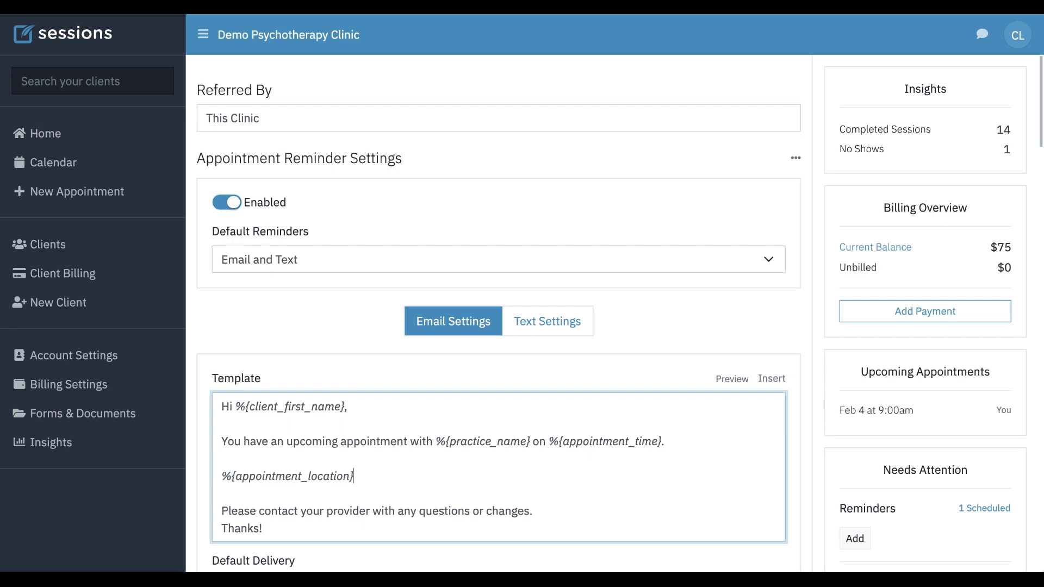
{"action": "scroll", "coordinate": [409, 449], "scroll_direction": "down", "scroll_amount": 2}
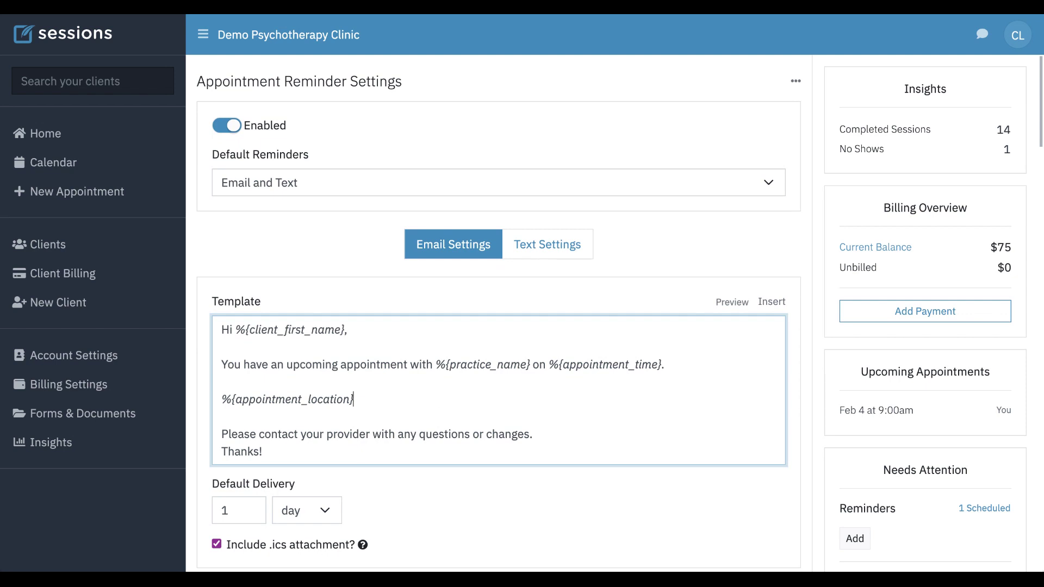
{"action": "scroll", "coordinate": [499, 313], "scroll_direction": "up", "scroll_amount": 1}
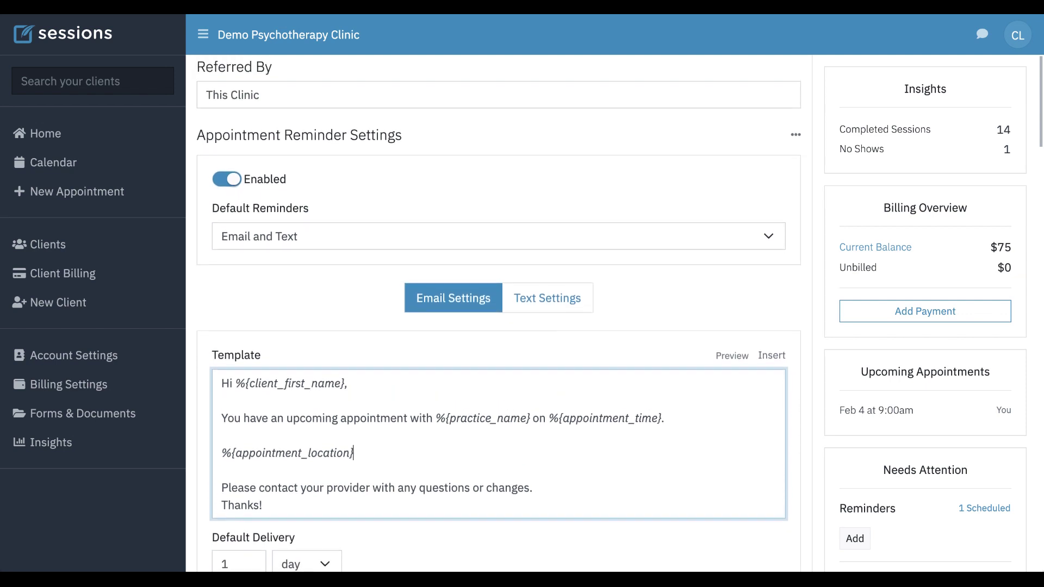
{"action": "scroll", "coordinate": [522, 315], "scroll_direction": "down", "scroll_amount": 1}
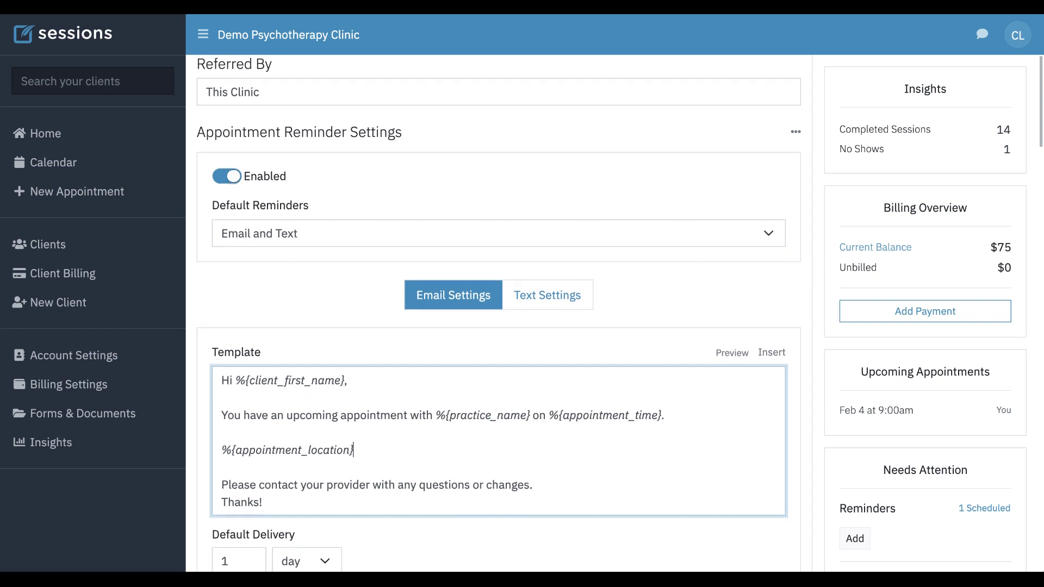
{"action": "left_click", "coordinate": [798, 133]}
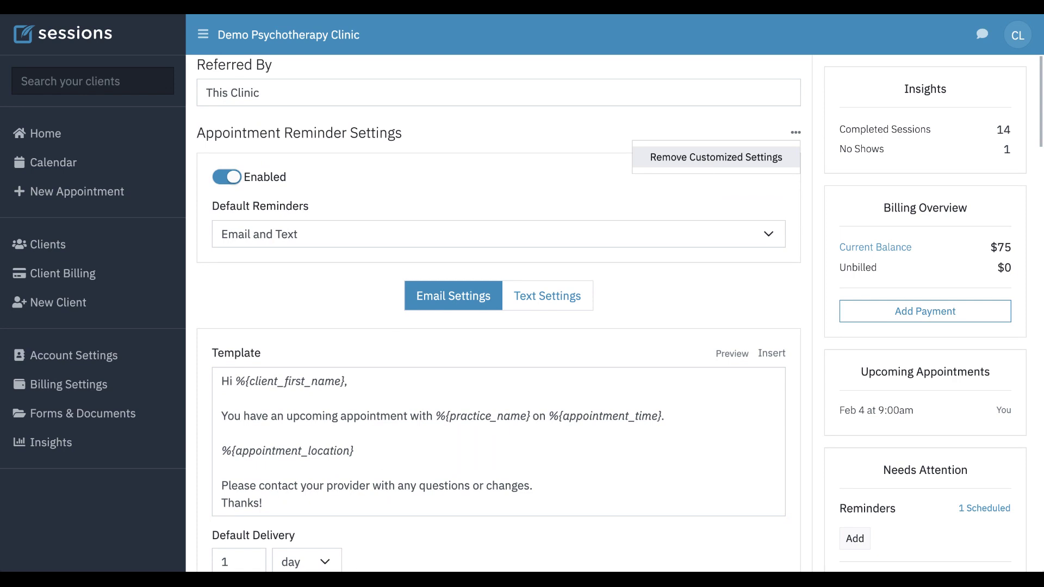
Choose Remove Customized Settings so the client reverts to default reminder settings.
{"action": "left_click", "coordinate": [716, 158]}
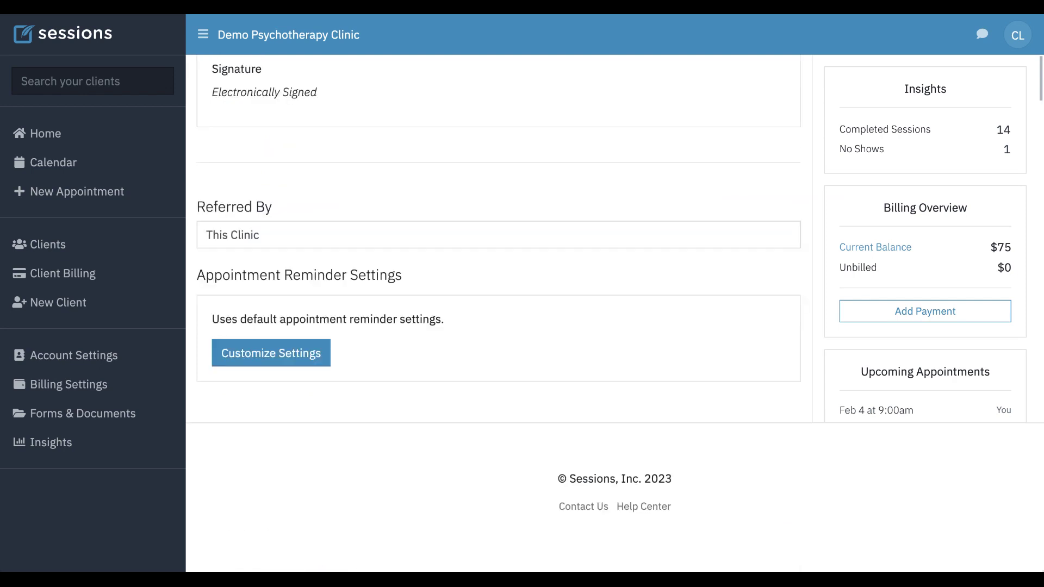